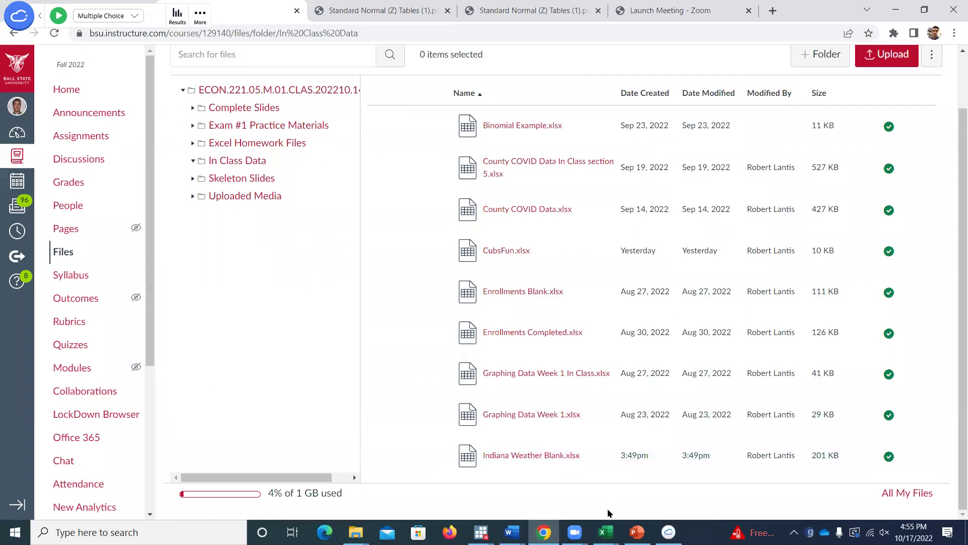
# Switch to Excel with the Indiana Weather Blank workbook, maximize its window and open the Temp-Normal sheet
pyautogui.click(606, 532)
pyautogui.click(573, 479)
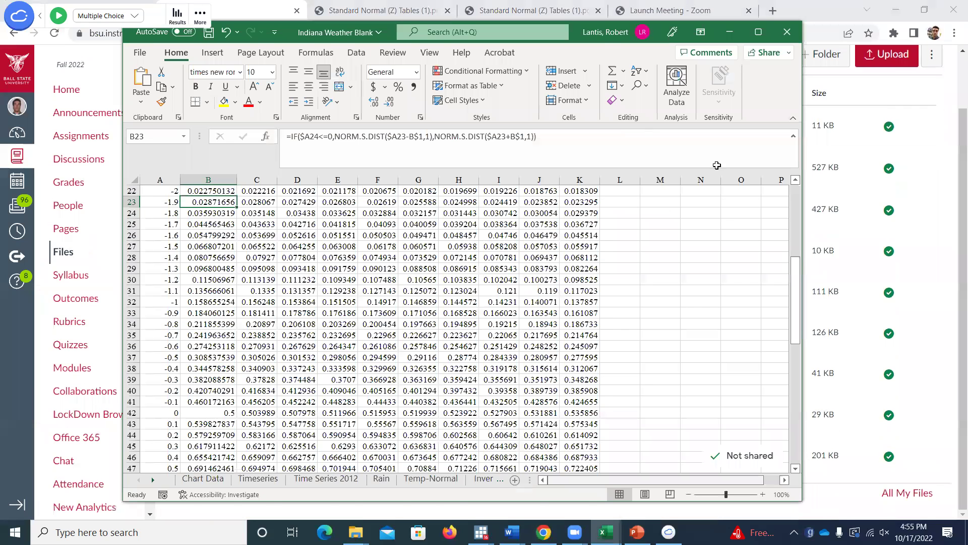
pyautogui.press('super+Up')
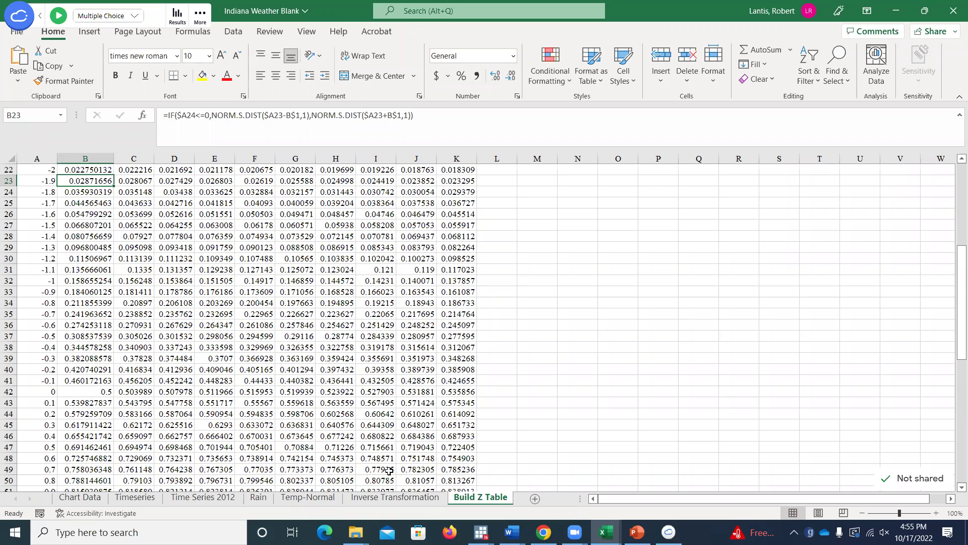
pyautogui.click(306, 498)
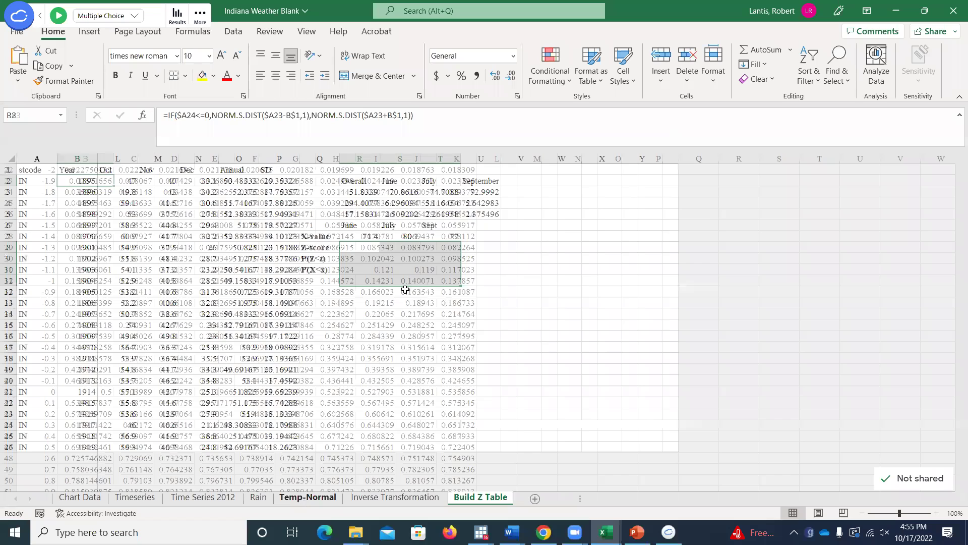
pyautogui.click(403, 290)
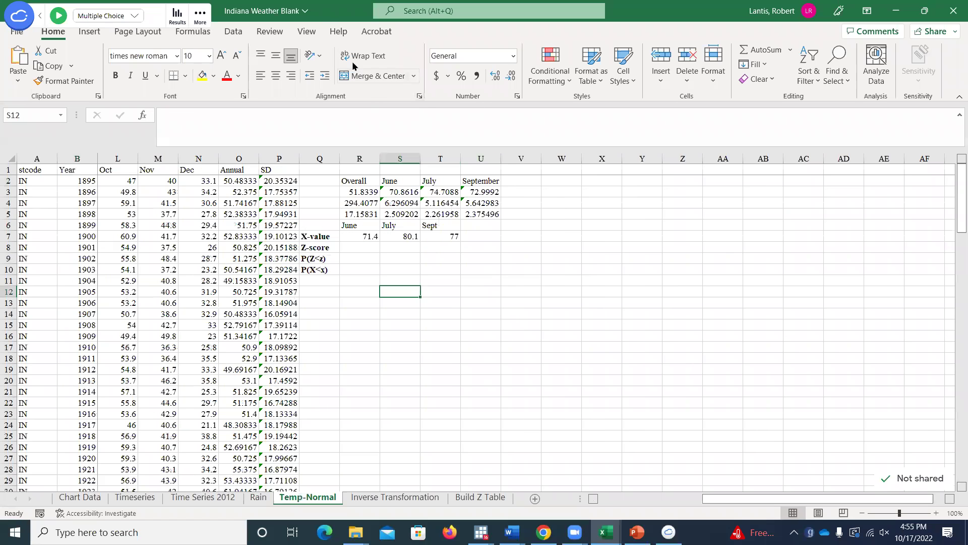
# Magnify the Temp-Normal sheet to 200% and bring the monthly summary table into view
pyautogui.hotkey('alt', 'w')
pyautogui.press('q')
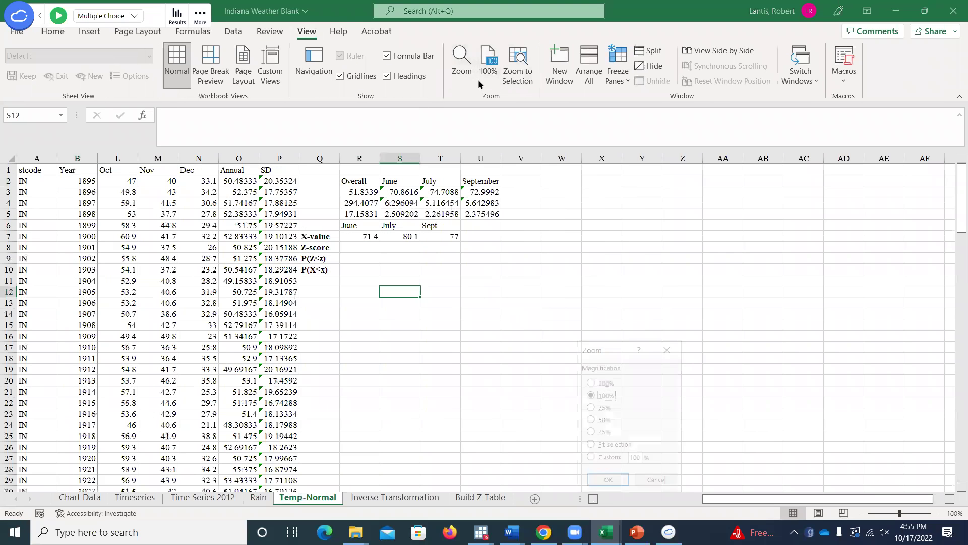
pyautogui.click(602, 382)
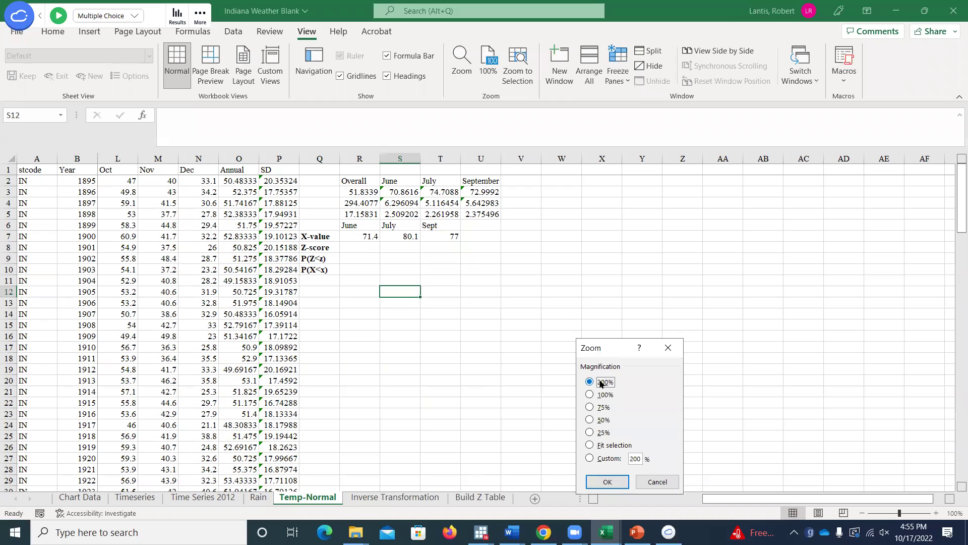
pyautogui.click(607, 481)
pyautogui.moveTo(807, 496); pyautogui.dragTo(849, 489)
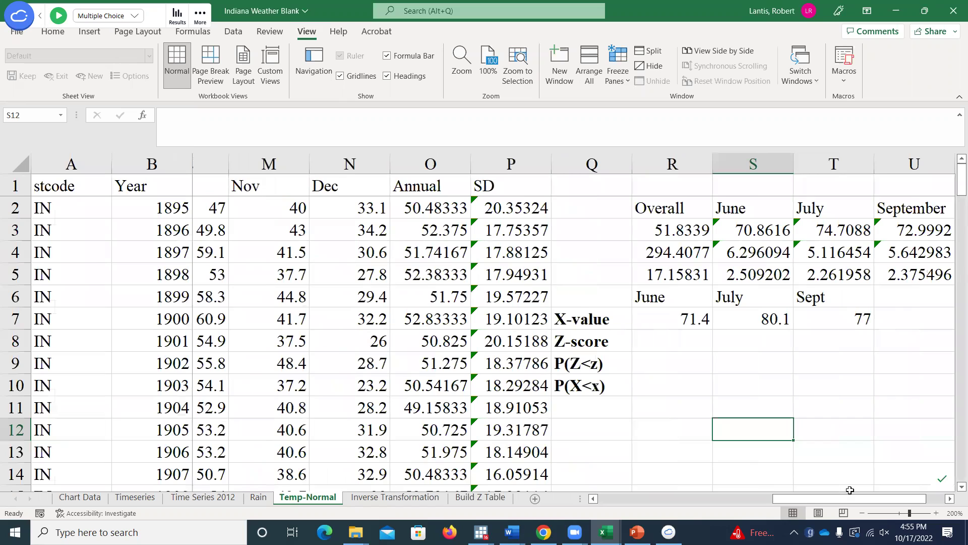
pyautogui.hscroll(3, 792, 463)
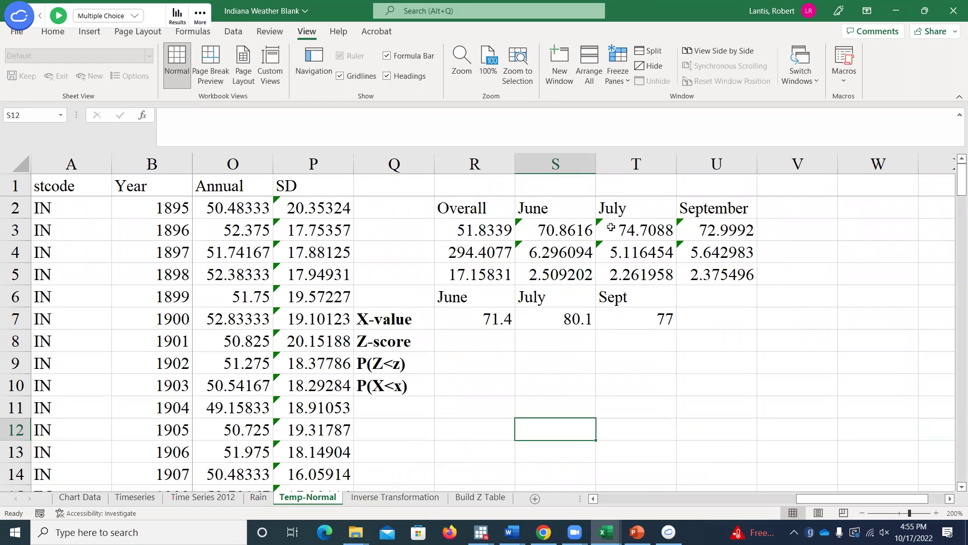
# Rename the September header in U2 as August and clear the statistics below it in U3:U5
pyautogui.click(703, 206)
pyautogui.write('Au')
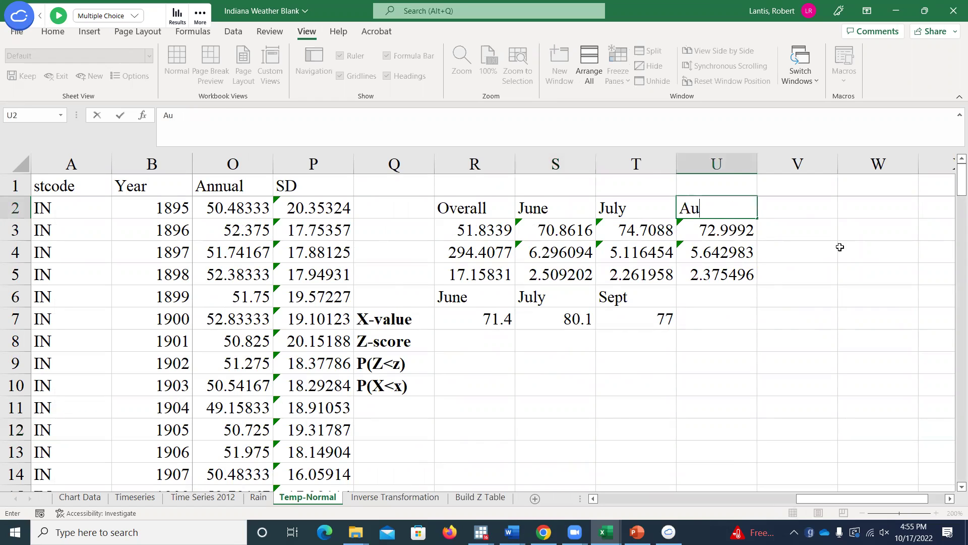
pyautogui.write('gust')
pyautogui.press('Return')
pyautogui.hotkey('shift', 'Down')
pyautogui.hotkey('shift', 'Down')
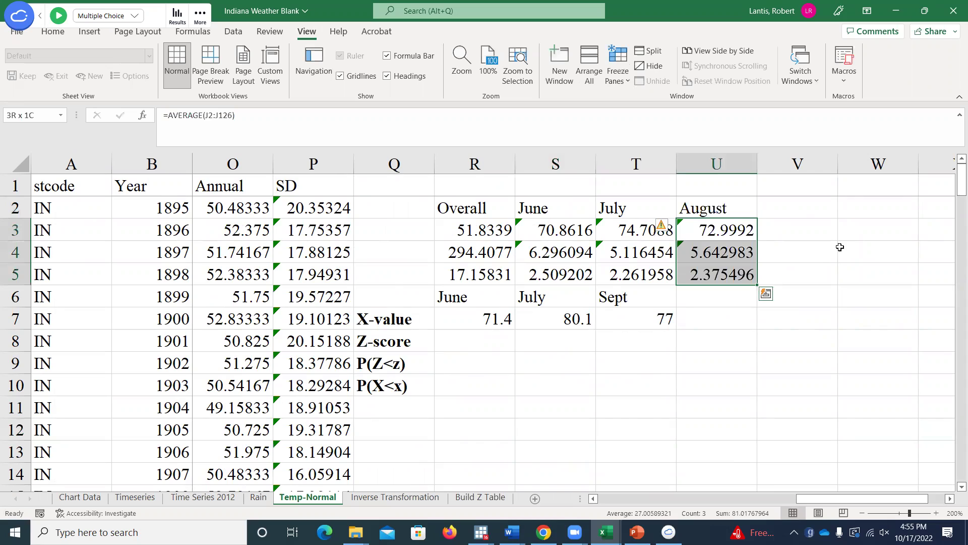
pyautogui.press('Delete')
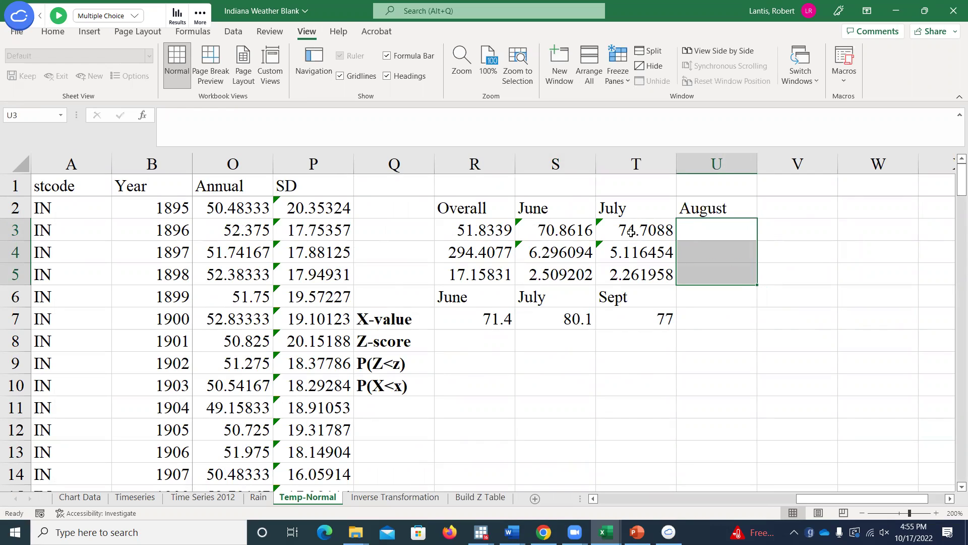
# Check the June average formula in S3 and label its row Mean in Q3
pyautogui.doubleClick(580, 233)
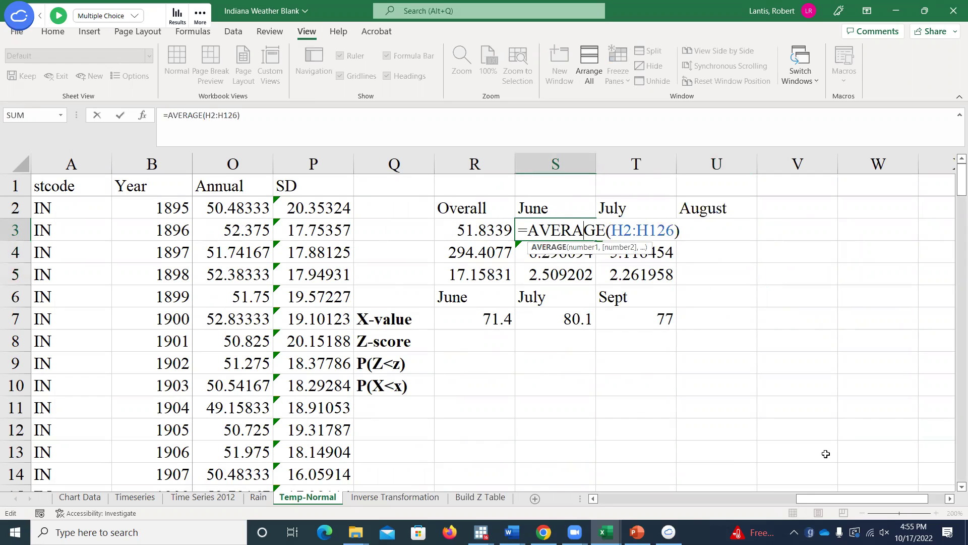
pyautogui.moveTo(712, 497); pyautogui.dragTo(814, 505)
pyautogui.press('Return')
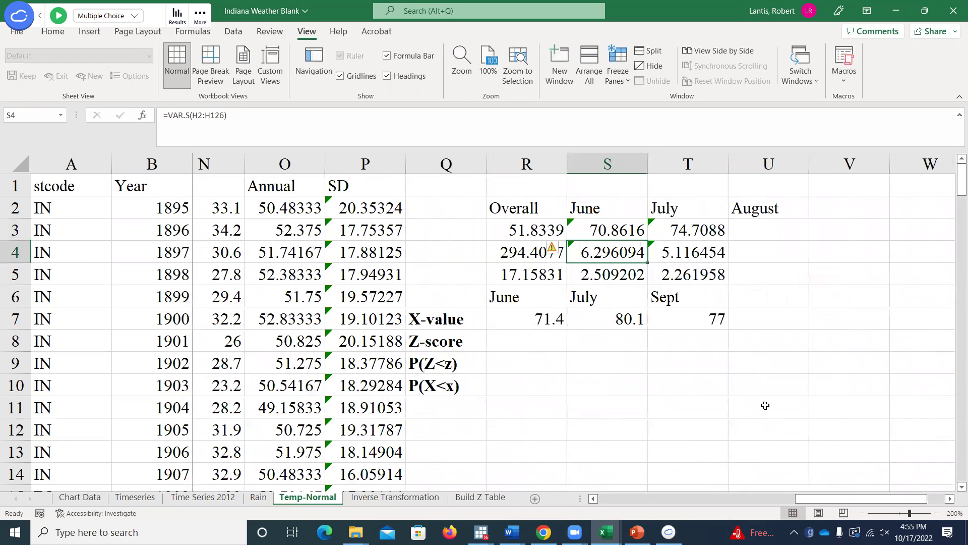
pyautogui.click(468, 223)
pyautogui.write('Mean')
pyautogui.press('Return')
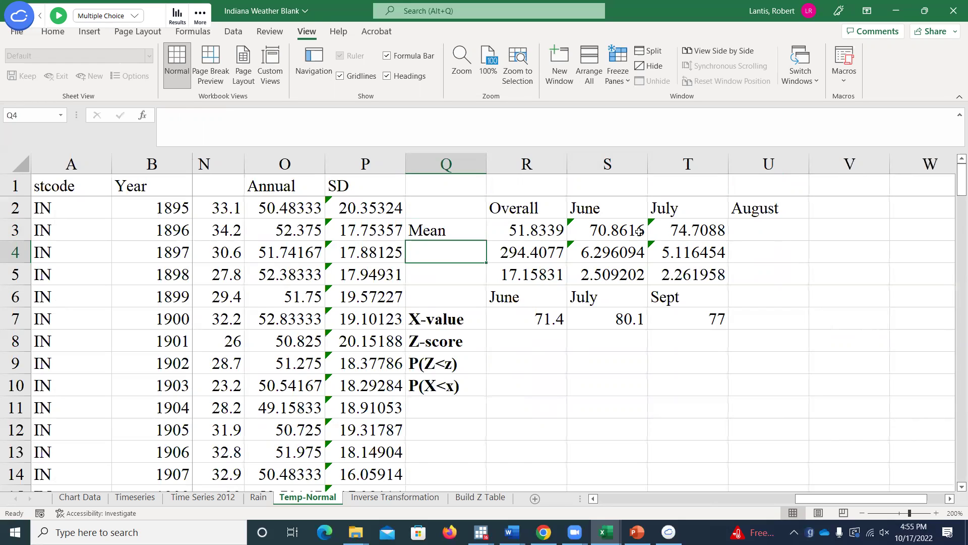
# Fill the June average formula from S3 across to August in U3 and check the formula for each month
pyautogui.click(609, 230)
pyautogui.moveTo(648, 241); pyautogui.dragTo(787, 236)
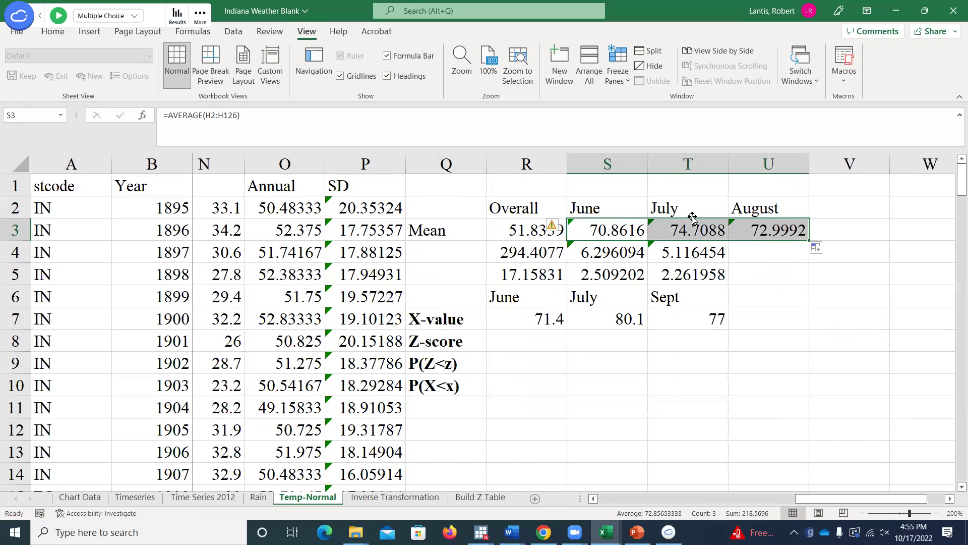
pyautogui.moveTo(812, 498)
pyautogui.mouseDown()
pyautogui.moveTo(691, 498)
pyautogui.moveTo(825, 497)
pyautogui.mouseUp()
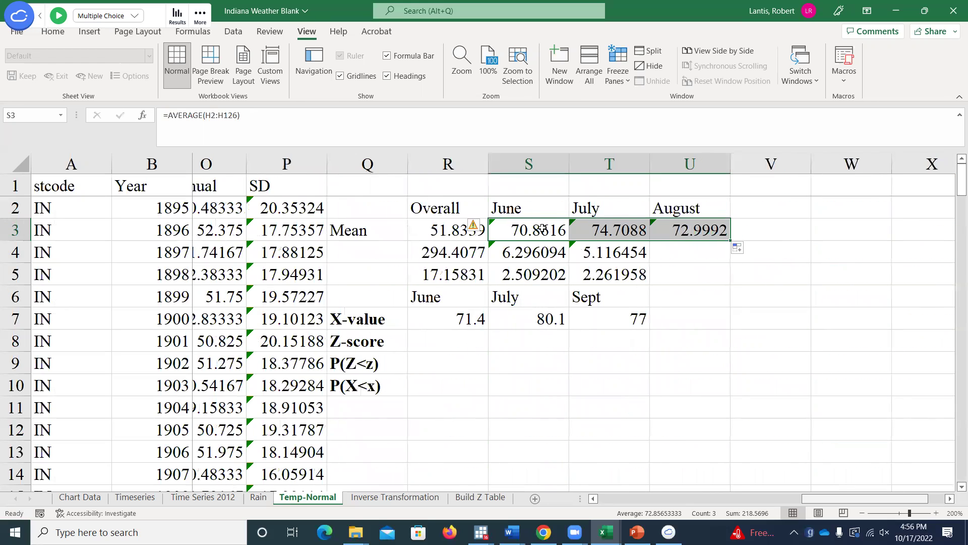
pyautogui.doubleClick(543, 228)
pyautogui.press('Return')
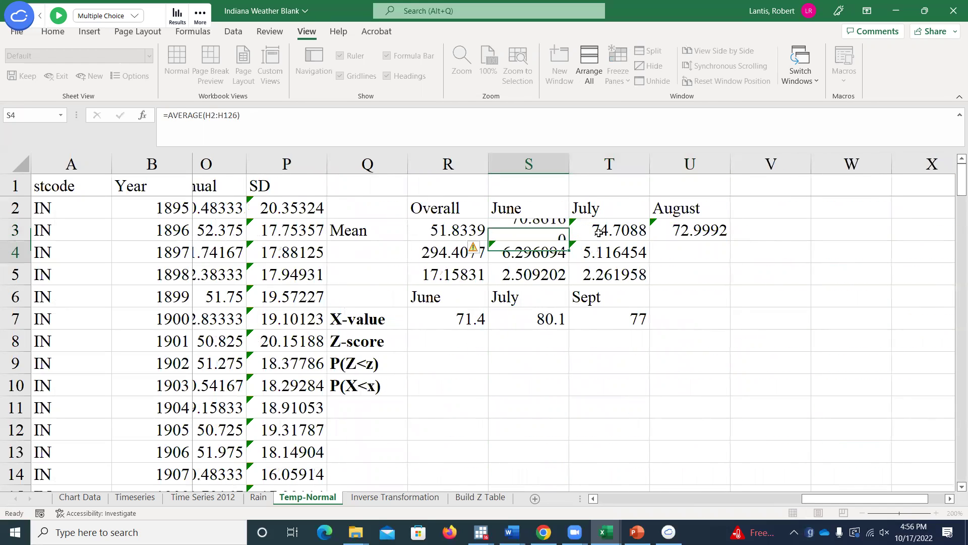
pyautogui.doubleClick(614, 231)
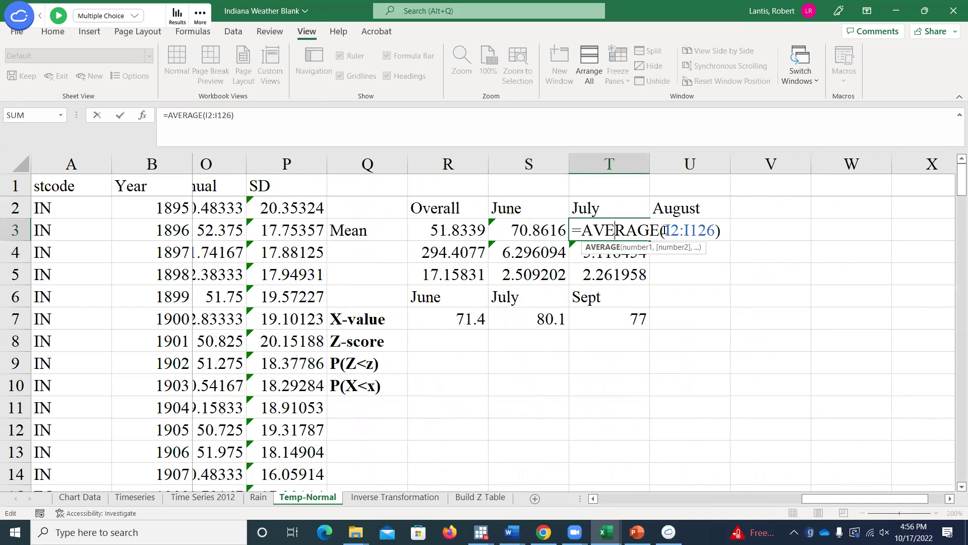
pyautogui.press('Return')
pyautogui.doubleClick(675, 230)
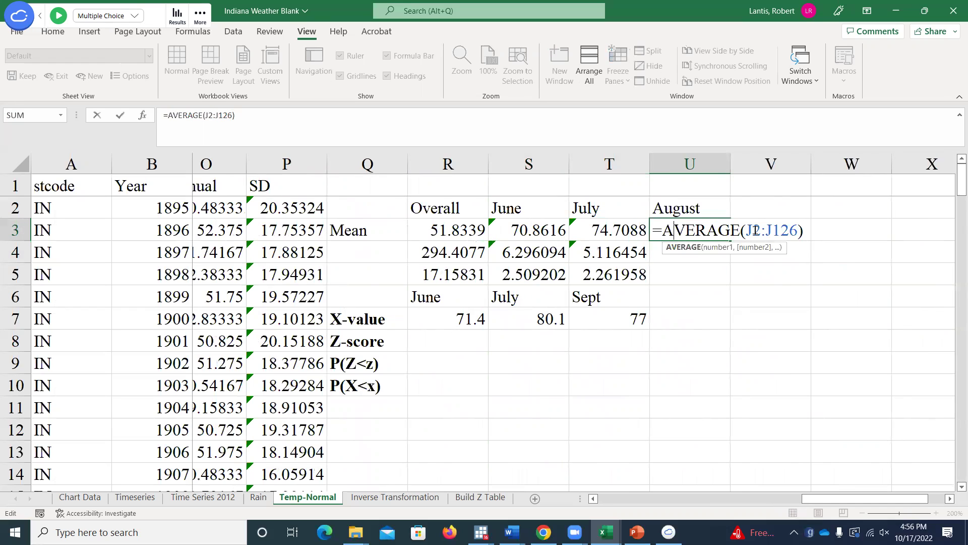
pyautogui.press('Return')
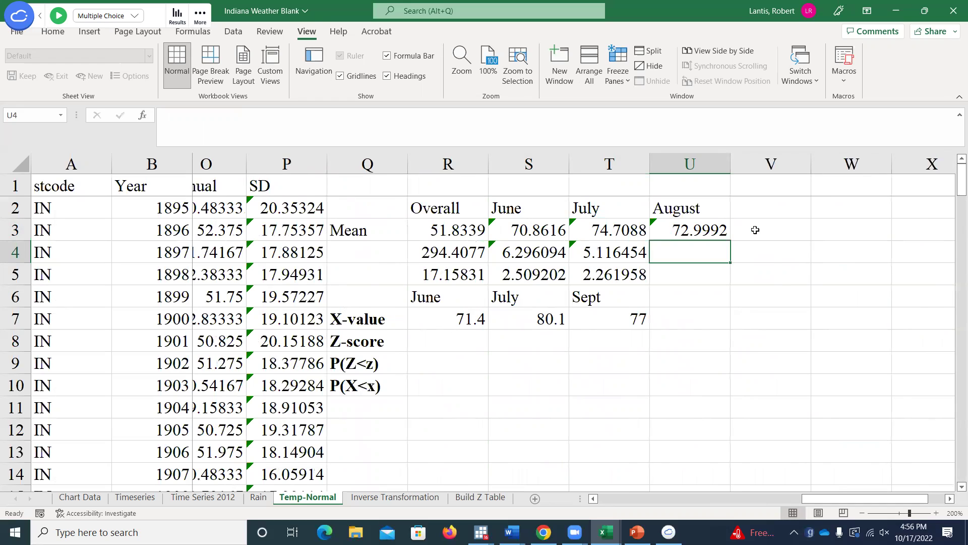
# Check the June VAR.S formula in S4 and label its row Variance in Q4
pyautogui.doubleClick(517, 252)
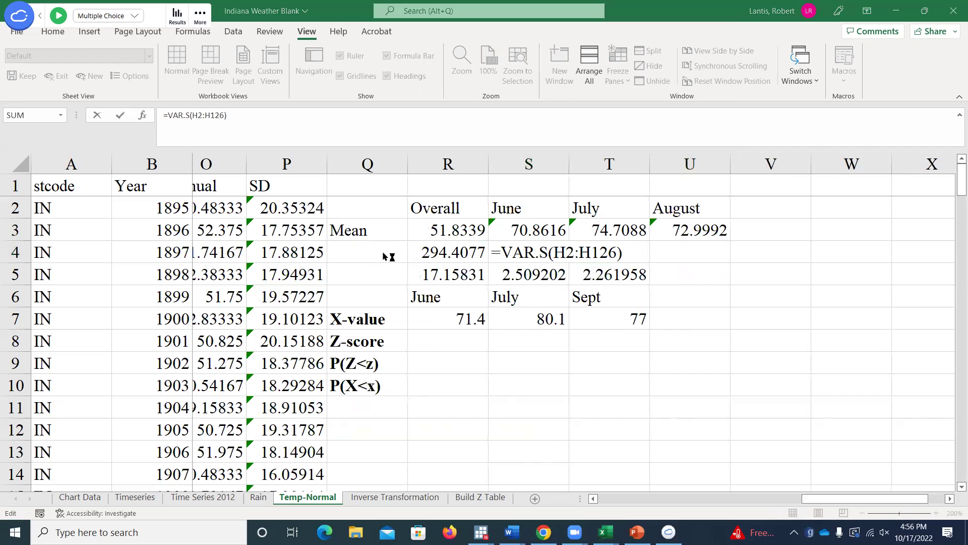
pyautogui.click(561, 261)
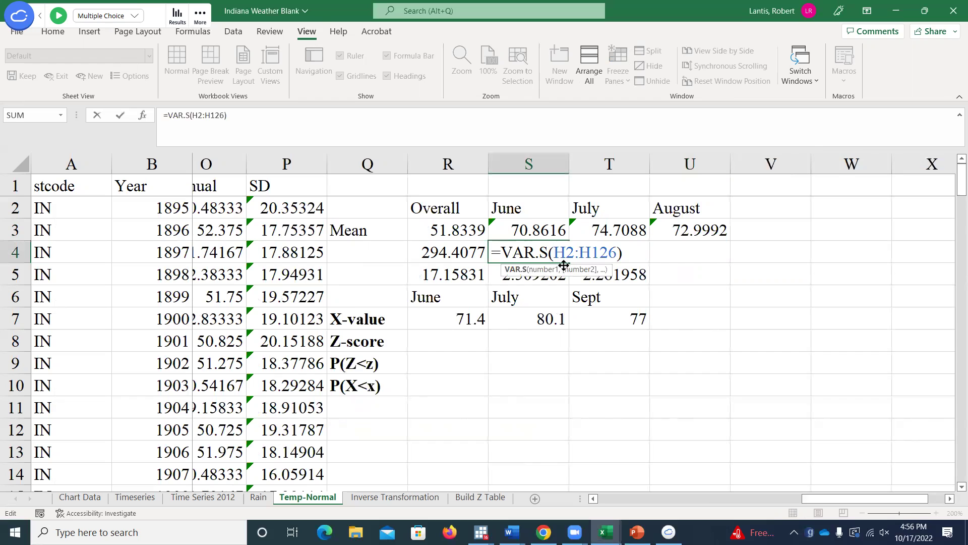
pyautogui.press('Return')
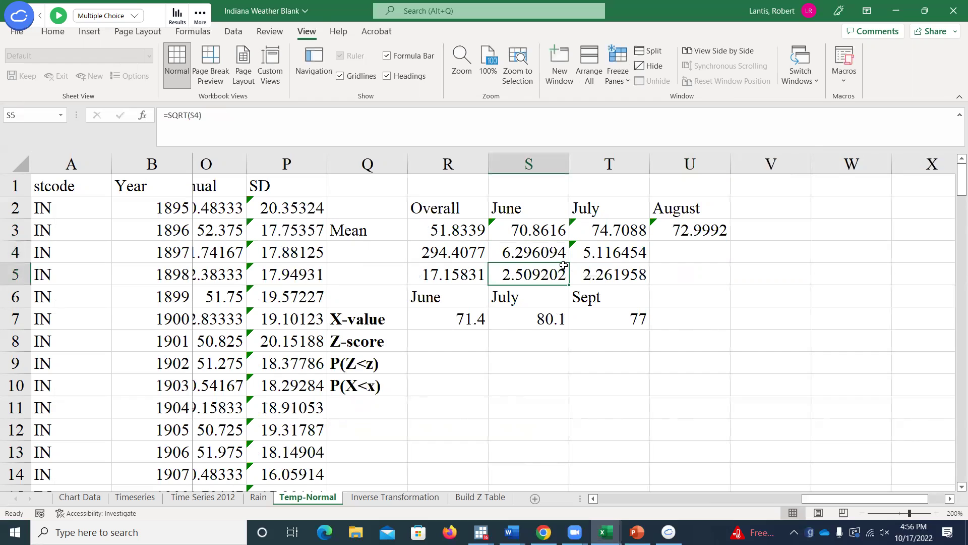
pyautogui.click(365, 249)
pyautogui.write('Variance')
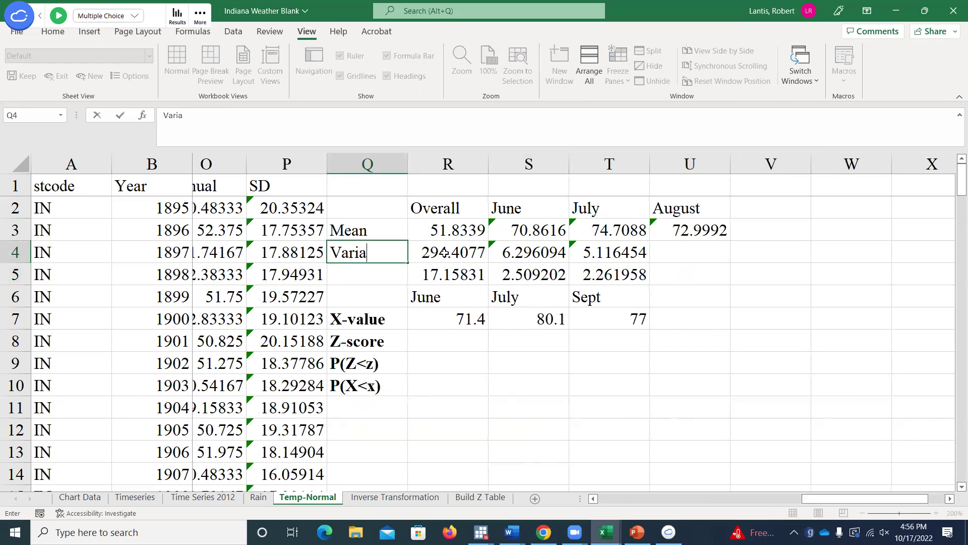
pyautogui.press('Return')
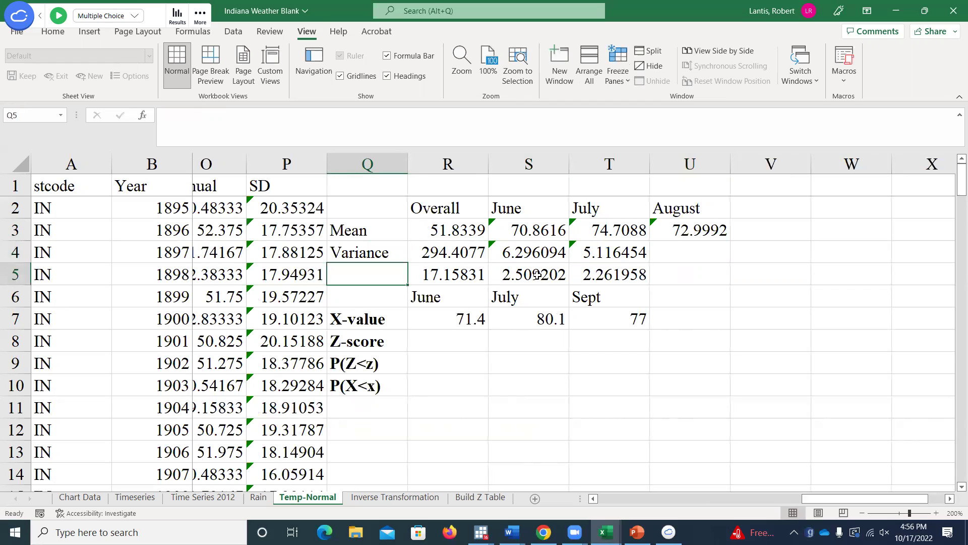
# Check the June SQRT formula in S5 and label its row Stand. Dev in Q5
pyautogui.doubleClick(542, 274)
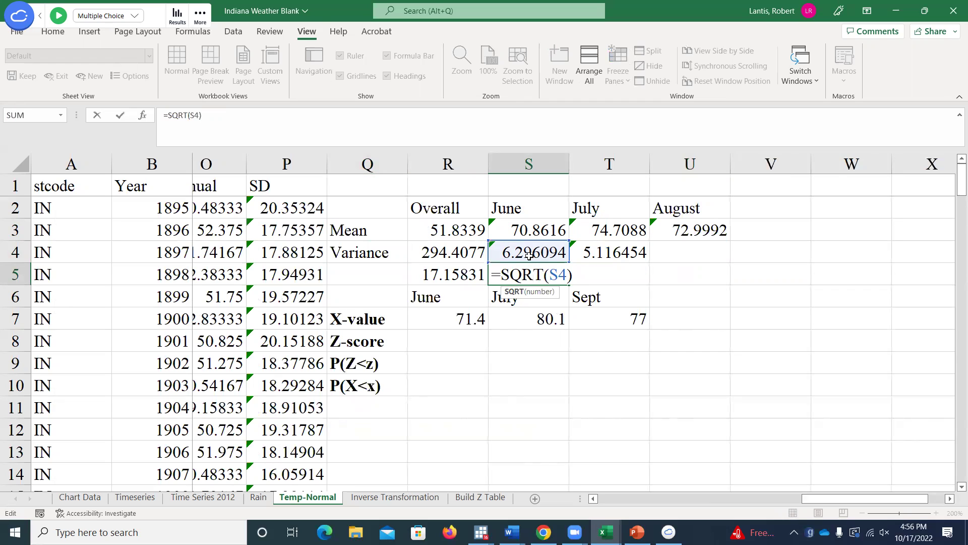
pyautogui.press('Return')
pyautogui.press('Up')
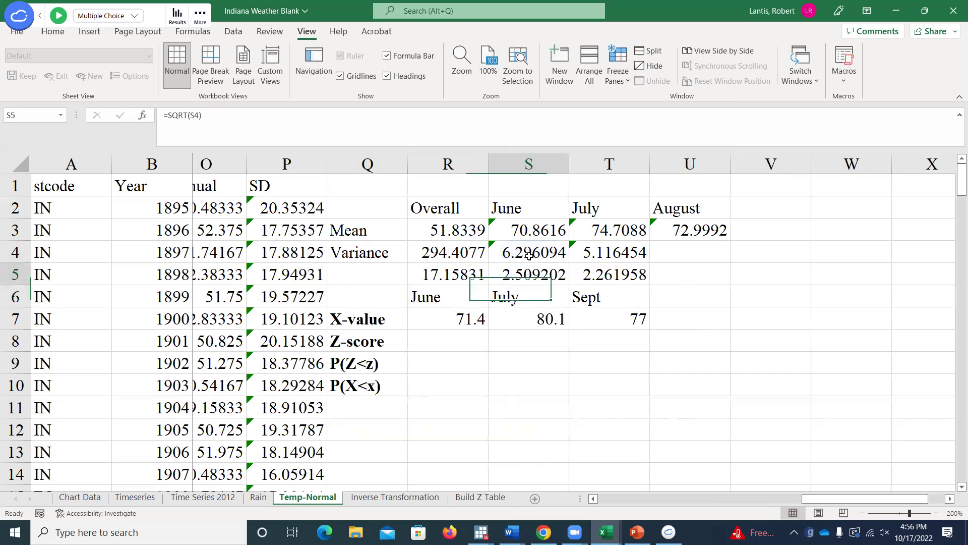
pyautogui.press('Left')
pyautogui.press('Left')
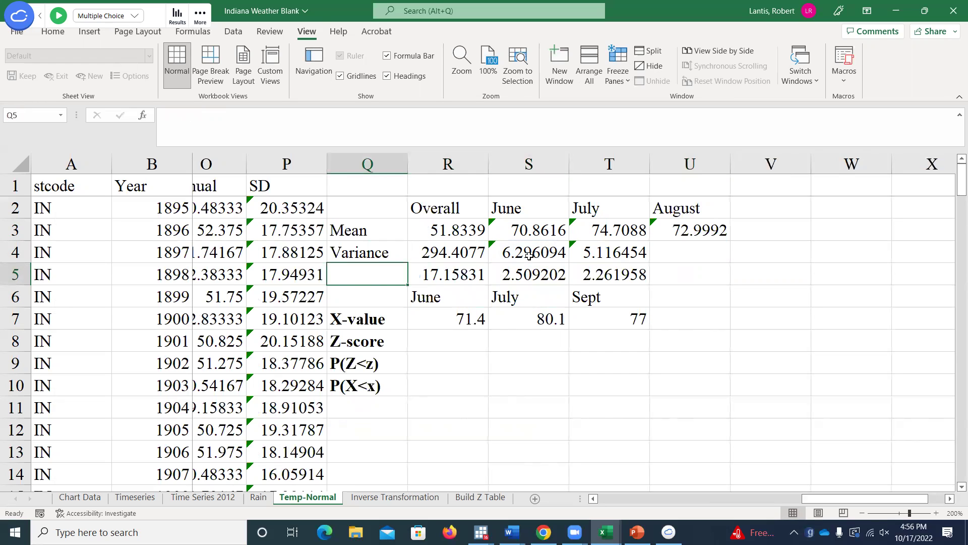
pyautogui.write('Stand')
pyautogui.press('BackSpace')
pyautogui.write('. Dev')
pyautogui.press('Tab')
pyautogui.press('Tab')
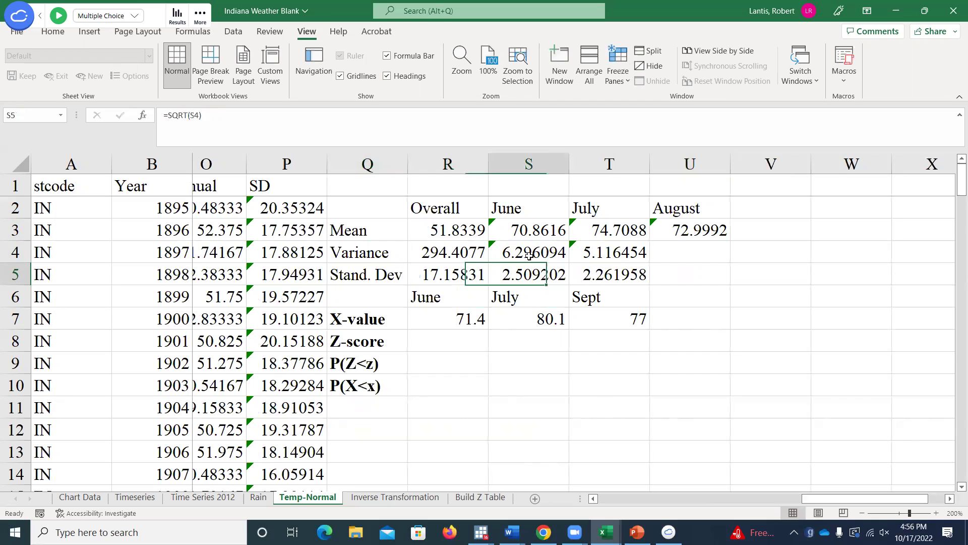
pyautogui.press('Tab')
pyautogui.press('Tab')
# Fill the June variance and standard deviation formulas from S4:S5 across to August in column U
pyautogui.click(552, 254)
pyautogui.moveTo(552, 254); pyautogui.dragTo(702, 272)
pyautogui.hotkey('ctrl', 'r')
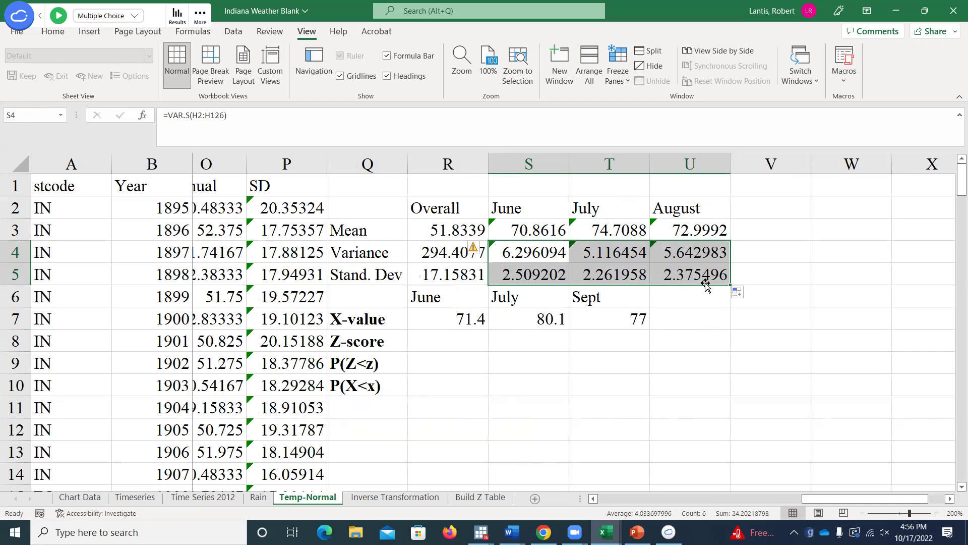
# Change the Sept header in T6, above the X-values, to August
pyautogui.click(601, 292)
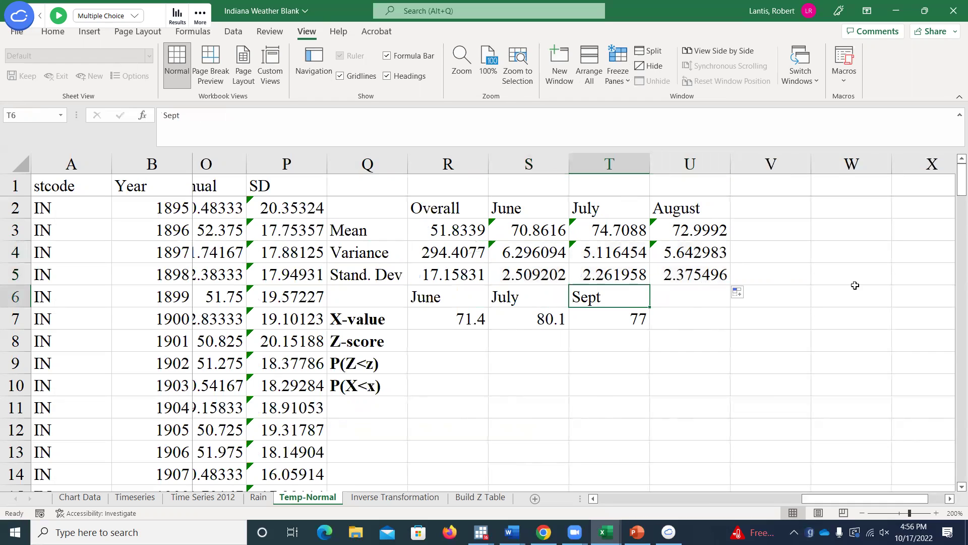
pyautogui.write('August')
pyautogui.press('Return')
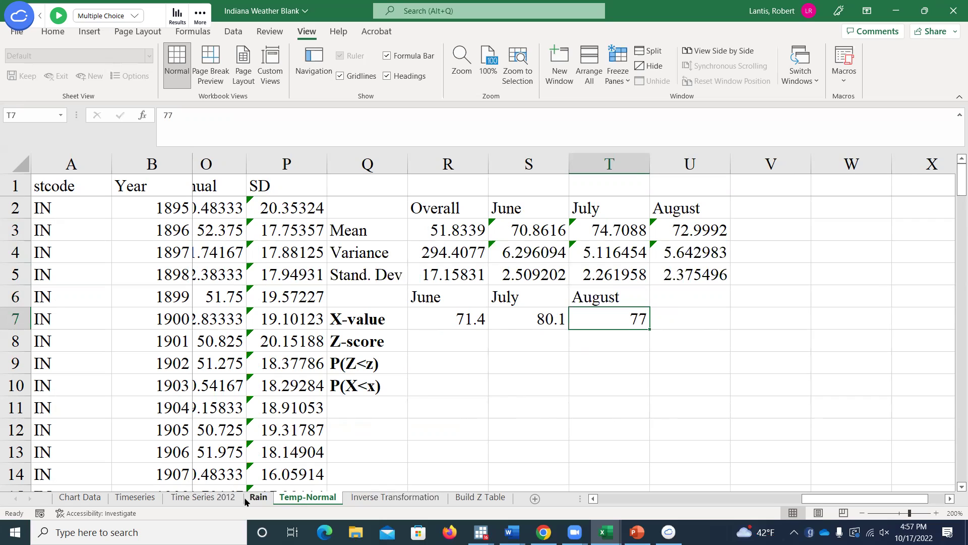
# Look through the workbook's data sheets, examine the Monthly Average Rainfall histogram on Chart Data, and return to Temp-Normal
pyautogui.click(136, 498)
pyautogui.click(79, 498)
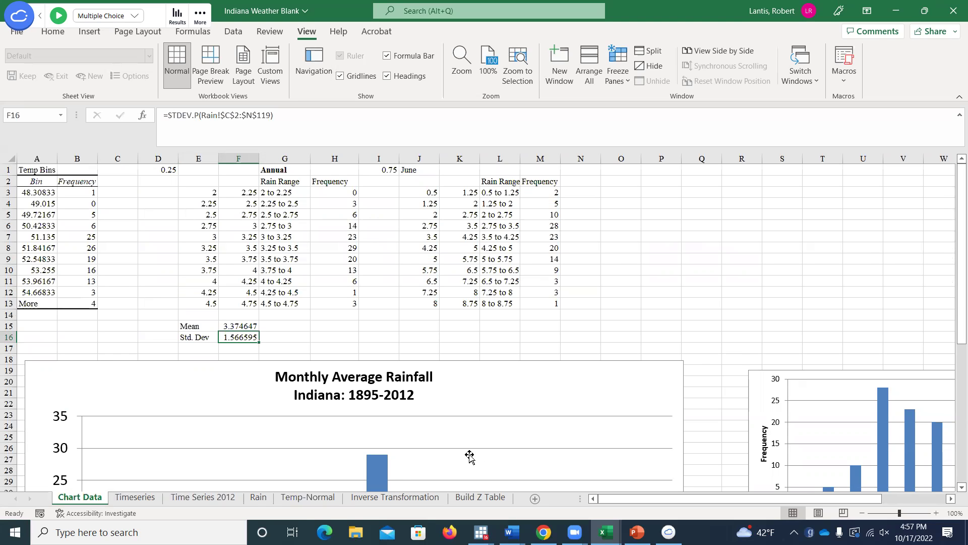
pyautogui.click(309, 502)
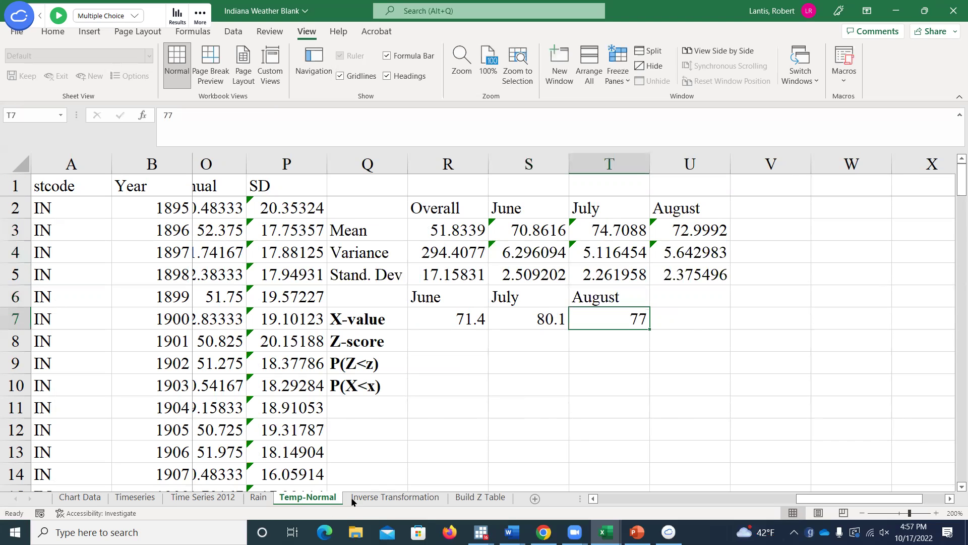
pyautogui.click(203, 498)
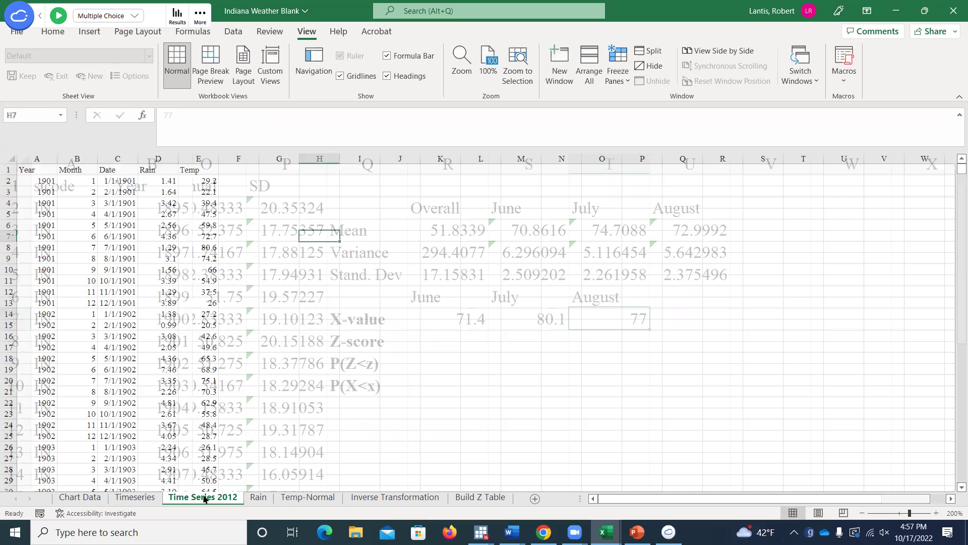
pyautogui.click(261, 501)
pyautogui.click(133, 502)
pyautogui.click(79, 502)
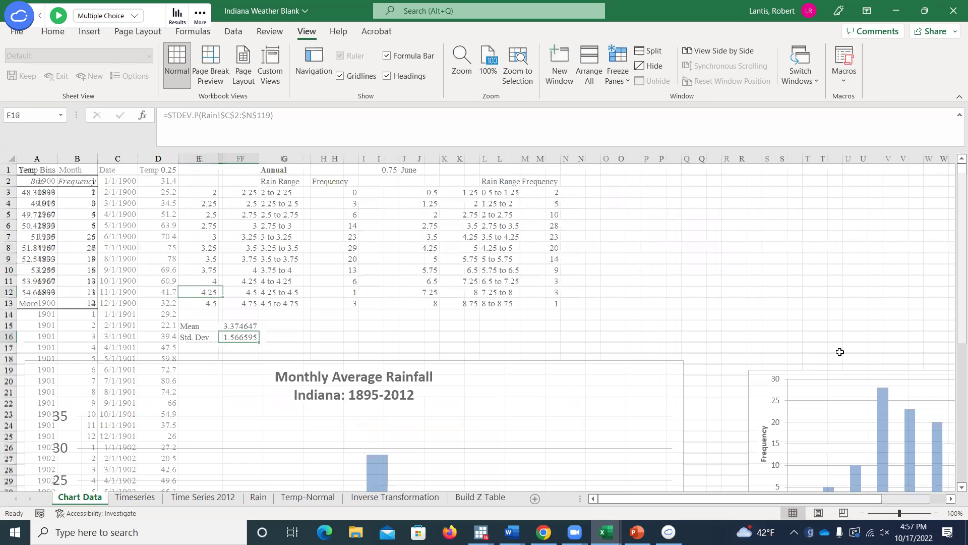
pyautogui.moveTo(957, 305); pyautogui.dragTo(955, 408)
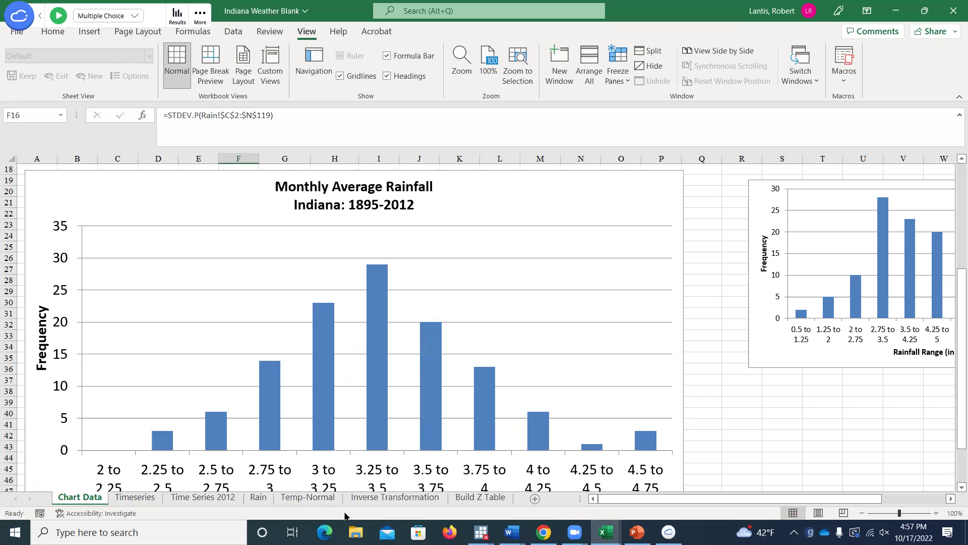
pyautogui.click(306, 499)
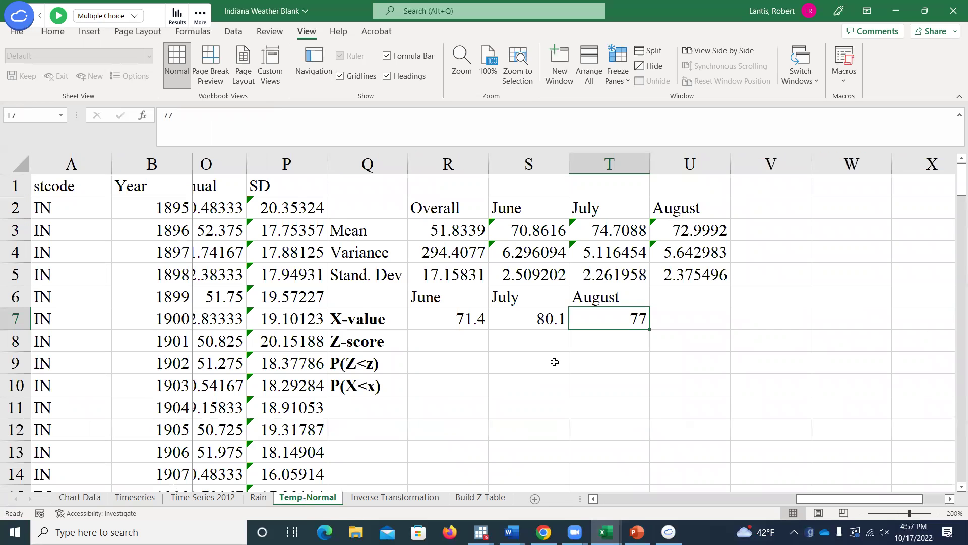
# Calculate the June z-score in R8 from the X-value, June mean and standard deviation with =(R7-S3)/S5
pyautogui.click(449, 323)
pyautogui.press('Right')
pyautogui.press('Right')
pyautogui.press('Left')
pyautogui.press('Left')
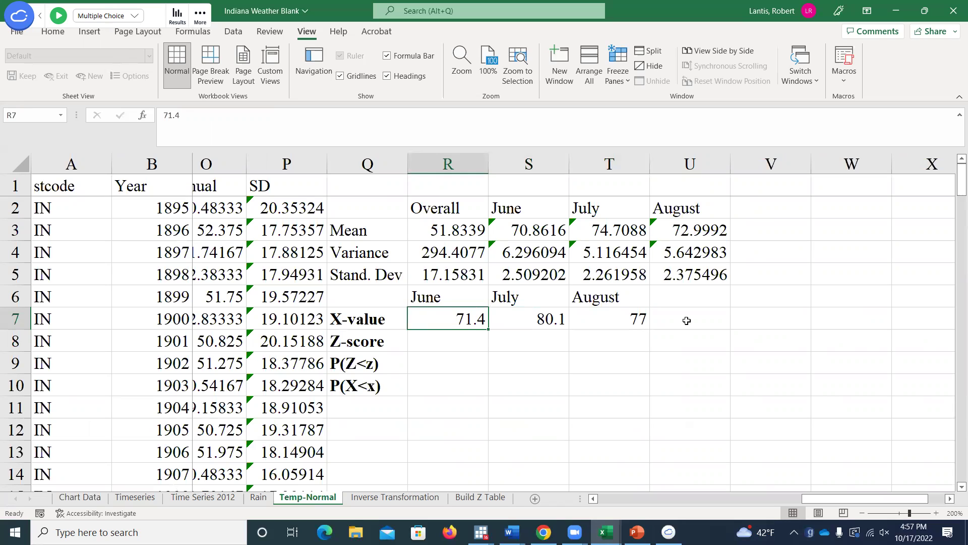
pyautogui.press('Down')
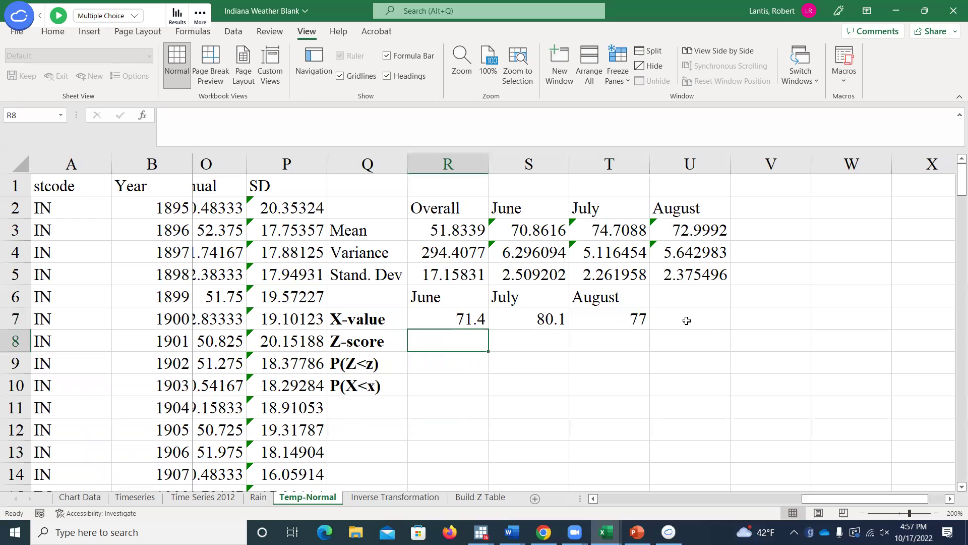
pyautogui.write('=')
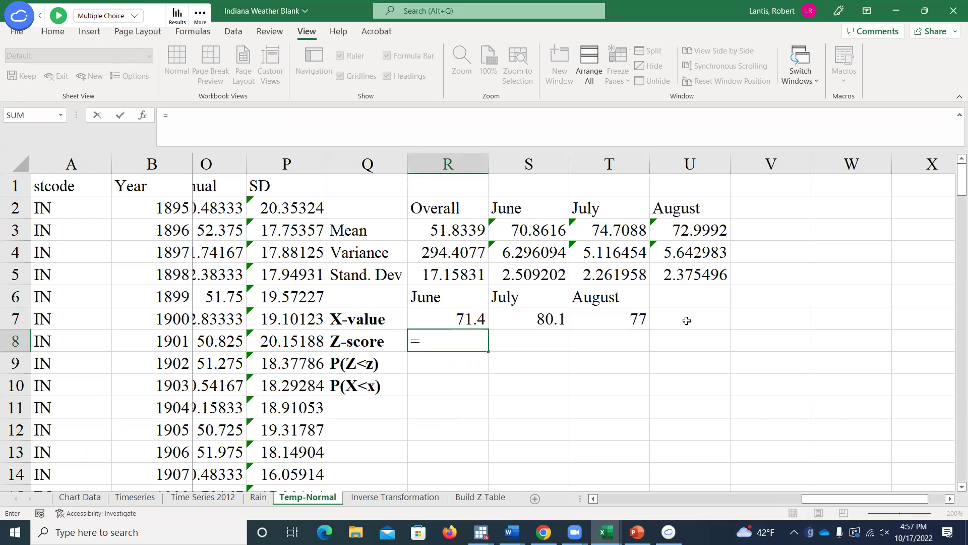
pyautogui.write('(')
pyautogui.click(444, 317)
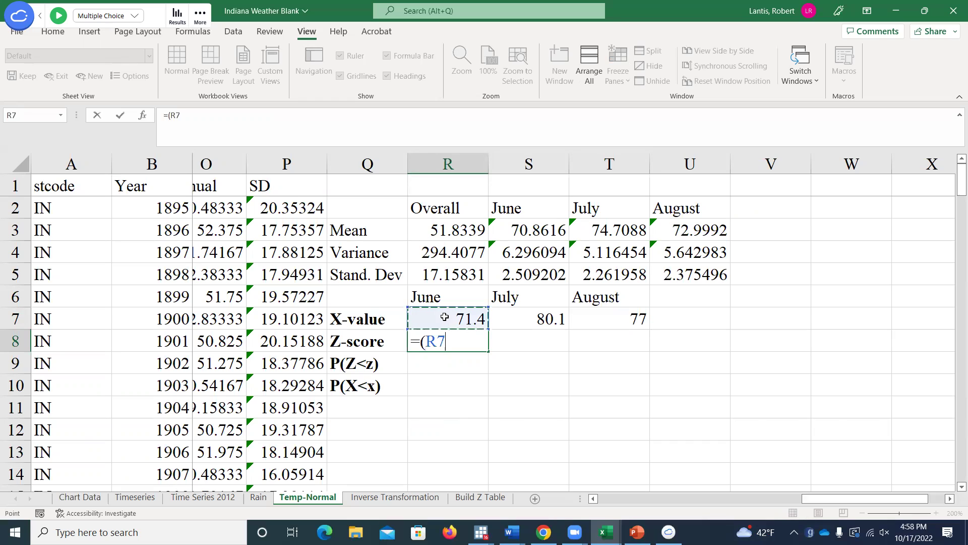
pyautogui.write('-')
pyautogui.click(519, 234)
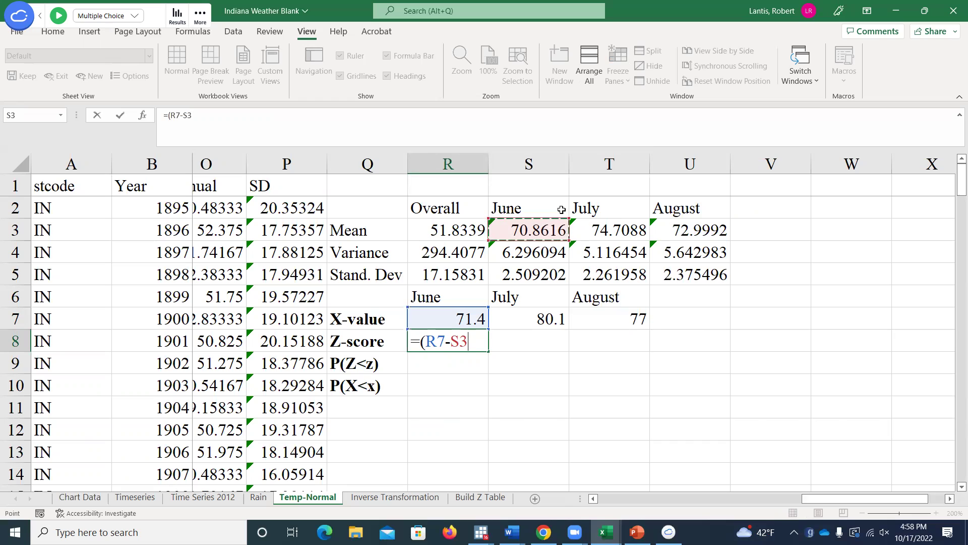
pyautogui.write(')/')
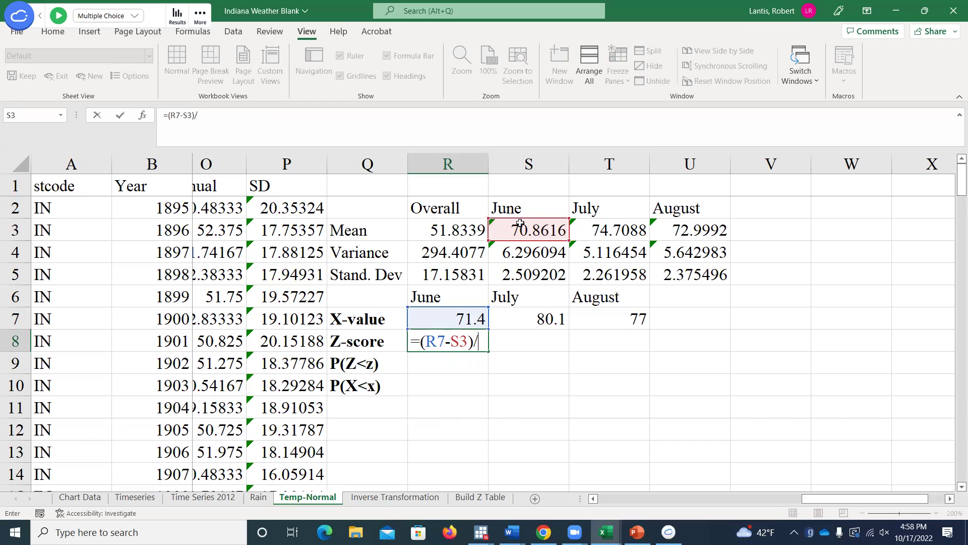
pyautogui.click(520, 277)
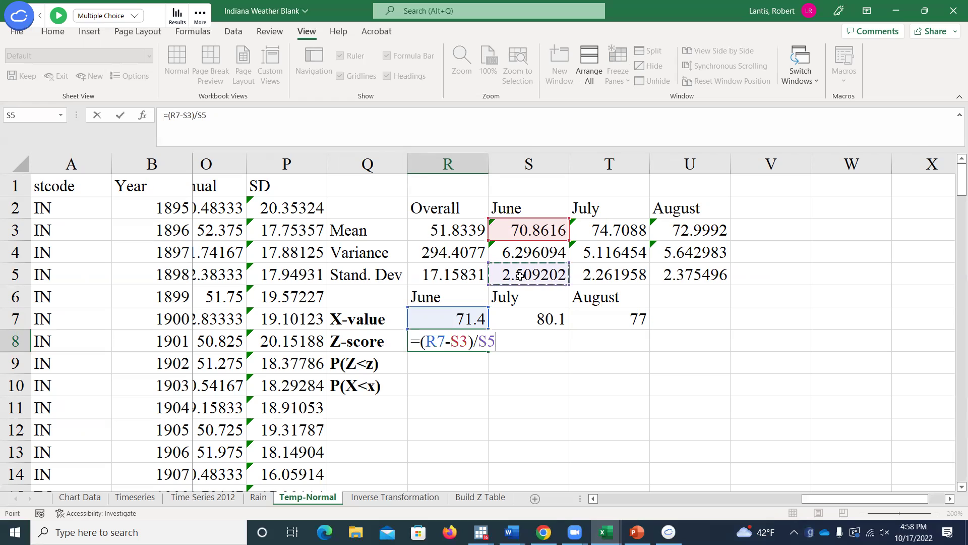
pyautogui.press('Return')
# Test the z-score formula with a June X-value of 67.8 in R7, and restore the value to 71.4
pyautogui.press('Up')
pyautogui.press('Up')
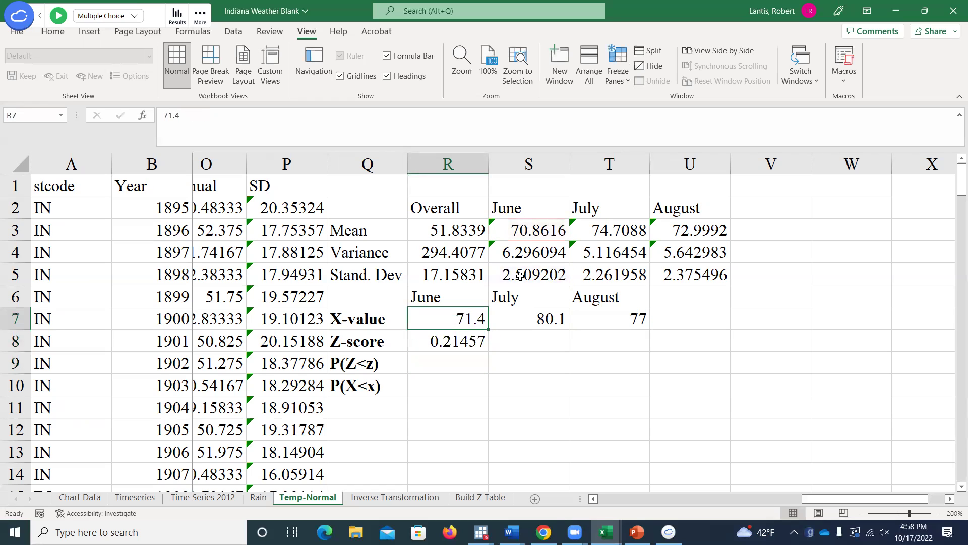
pyautogui.write('67.8')
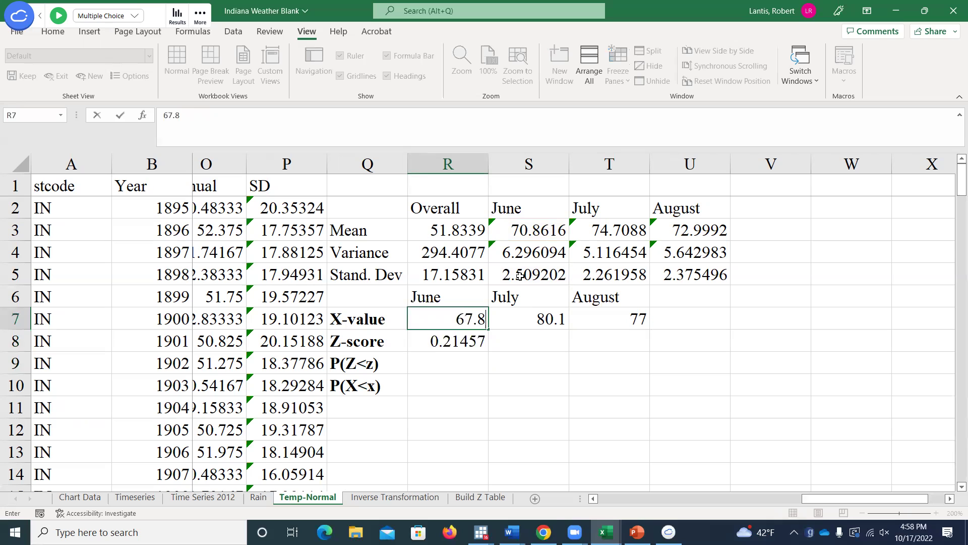
pyautogui.press('Return')
pyautogui.press('Up')
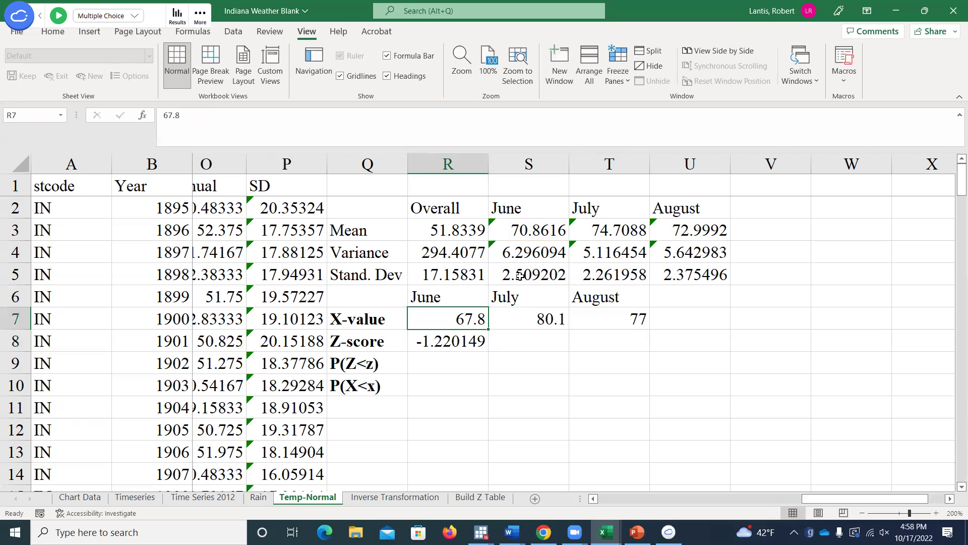
pyautogui.write('71.4')
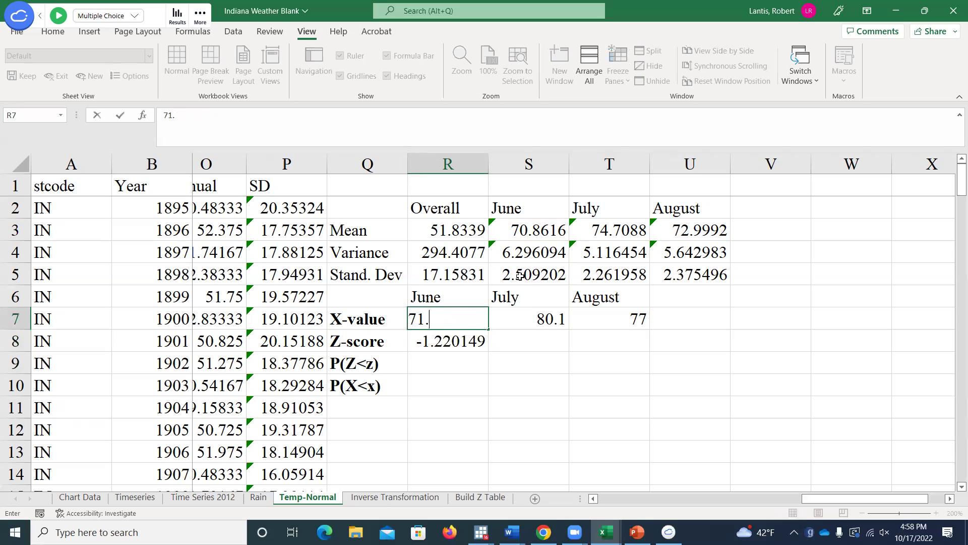
pyautogui.press('Return')
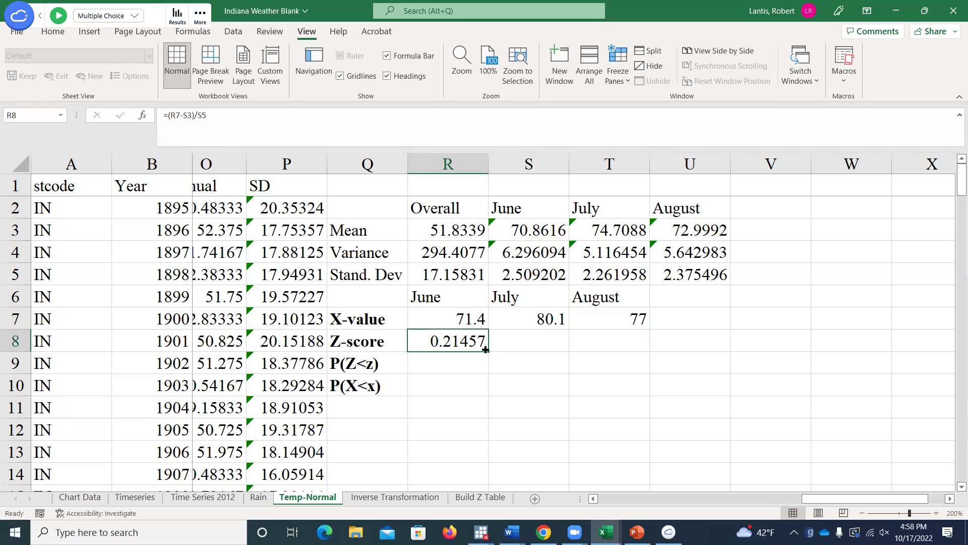
# Fill the June z-score formula from R8 across to August in T8, checking the cell references in both formulas
pyautogui.doubleClick(465, 341)
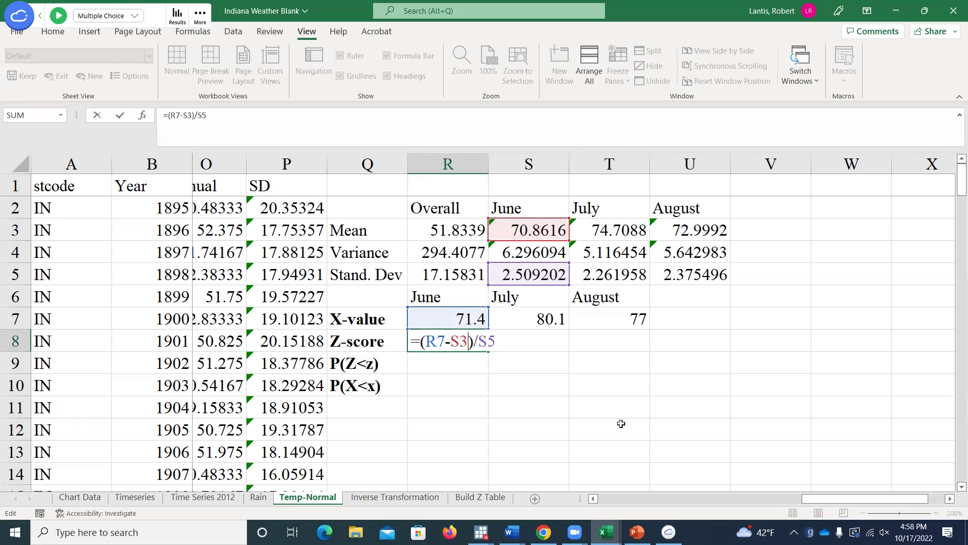
pyautogui.press('Return')
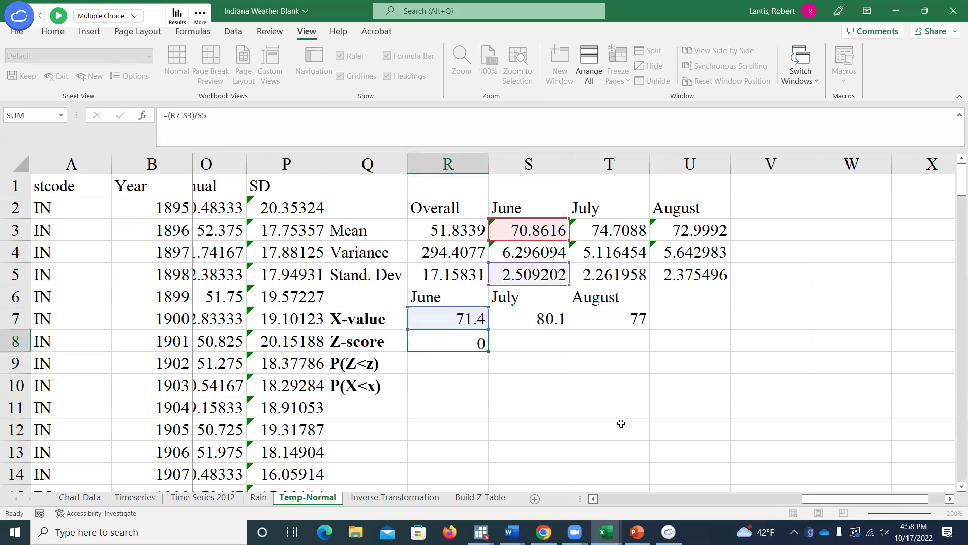
pyautogui.click(456, 343)
pyautogui.moveTo(488, 351); pyautogui.dragTo(629, 342)
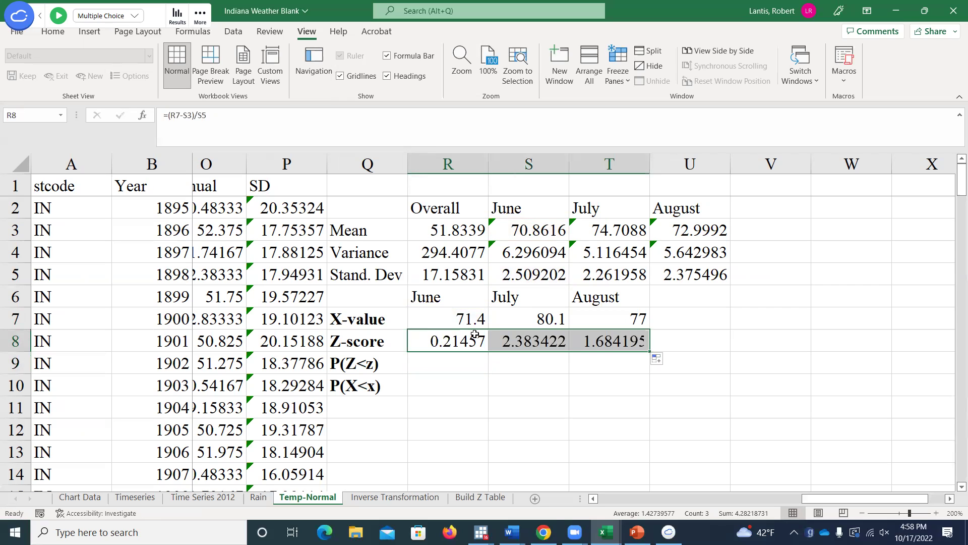
pyautogui.doubleClick(597, 340)
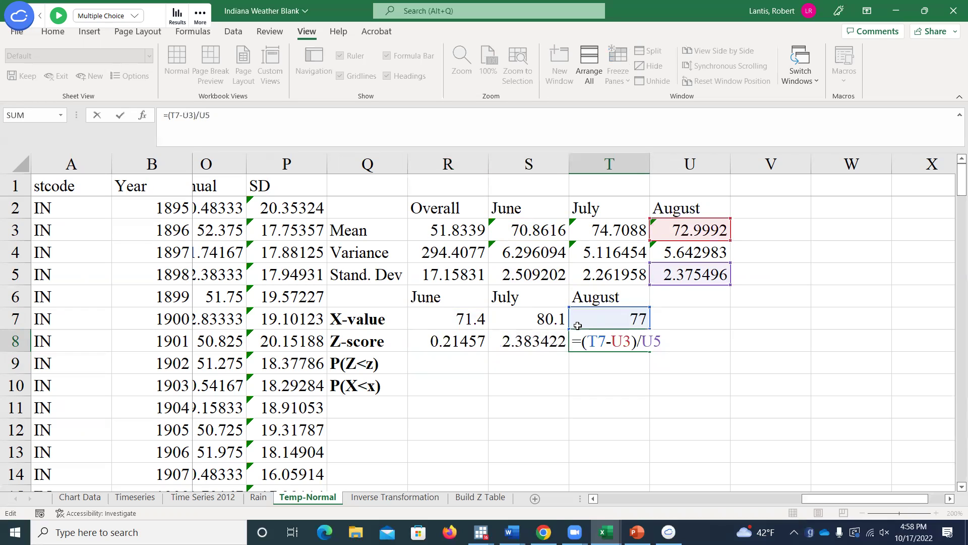
pyautogui.press('Return')
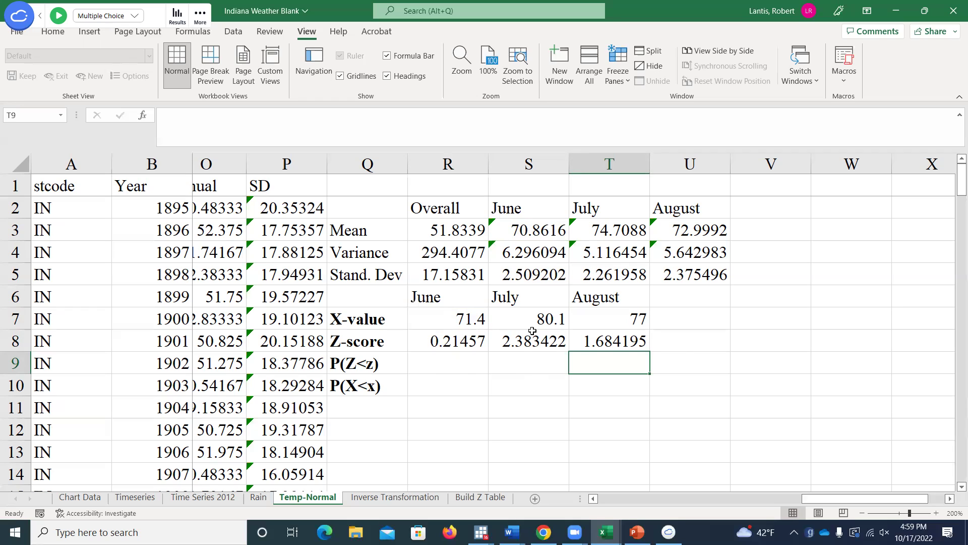
# Calculate the June P(Z<z) probability in R9 with the cumulative formula =NORM.S.DIST(R8,1)
pyautogui.click(470, 363)
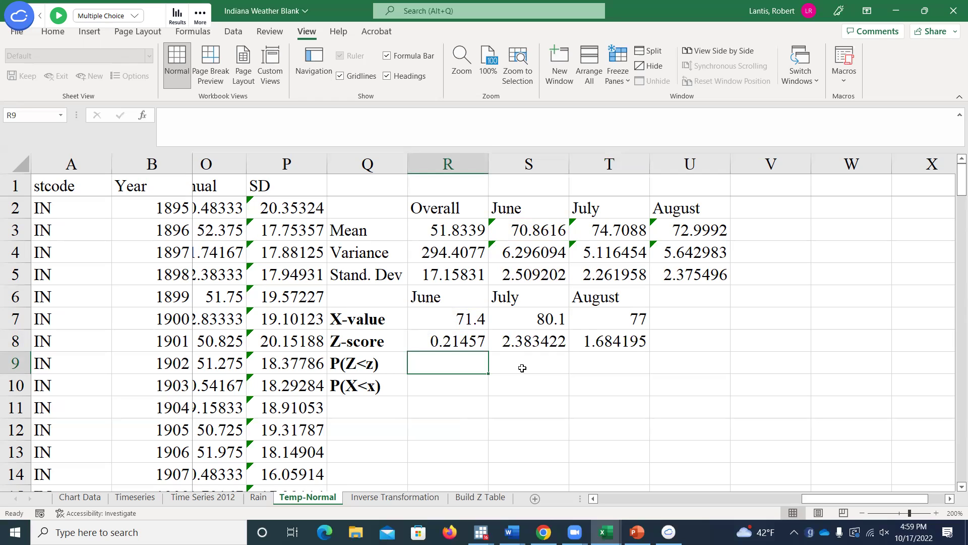
pyautogui.write('=')
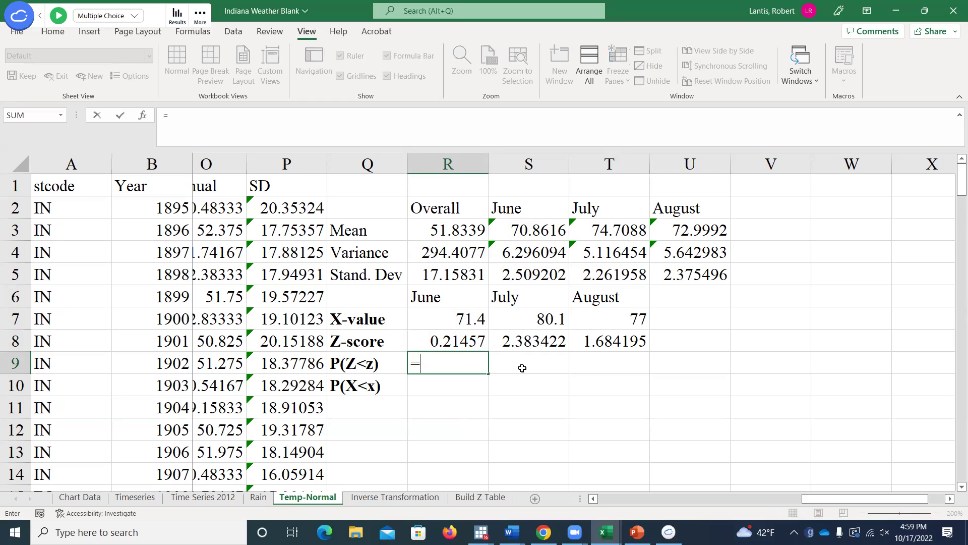
pyautogui.write('norm.s.')
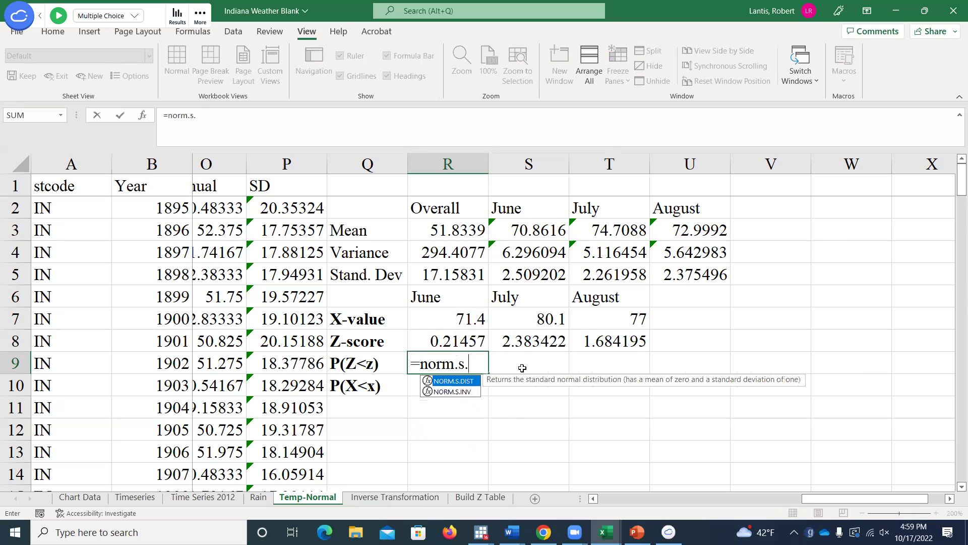
pyautogui.write('dist(')
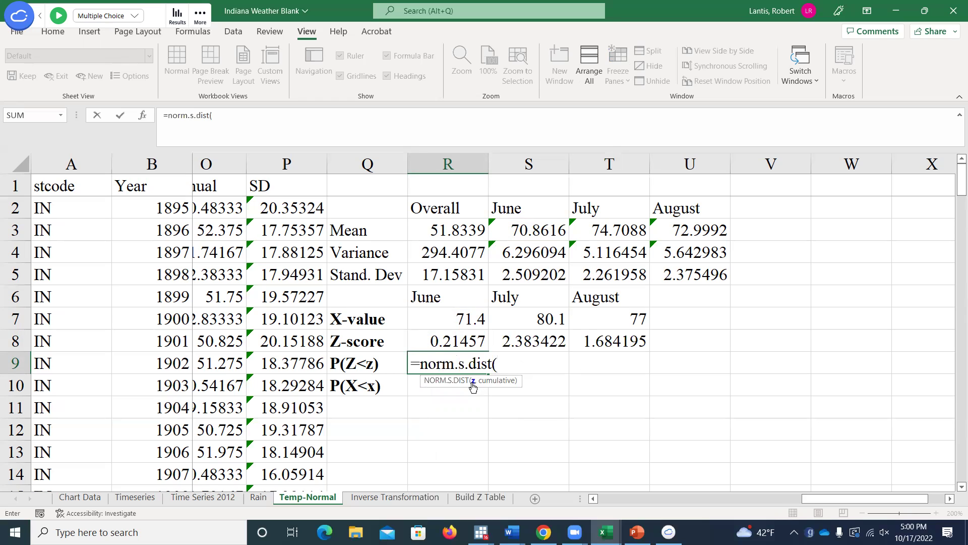
pyautogui.click(458, 341)
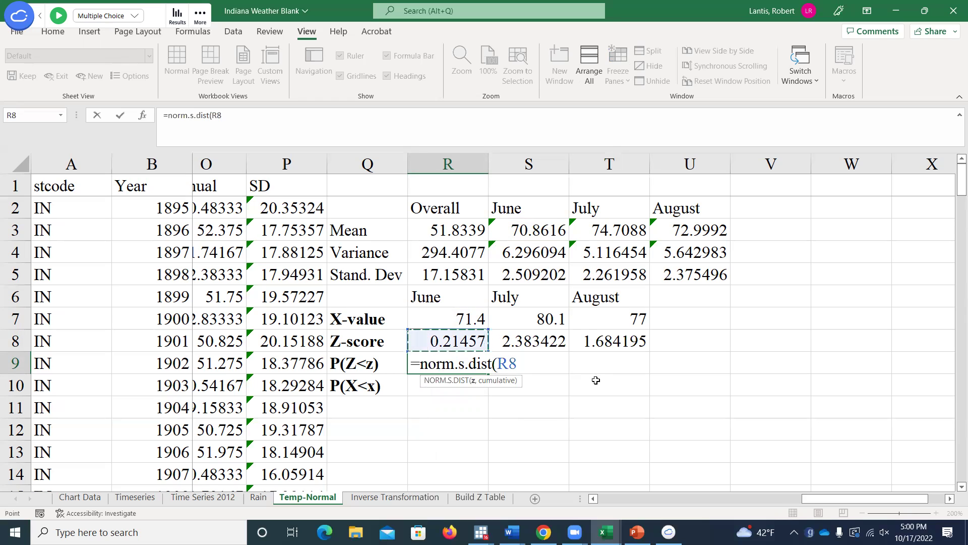
pyautogui.write(',1)')
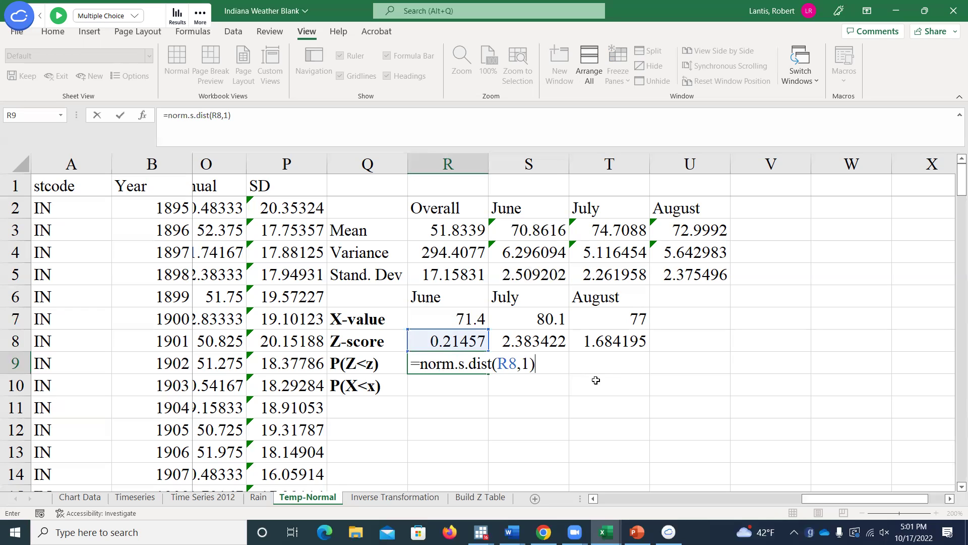
pyautogui.press('Return')
pyautogui.click(455, 365)
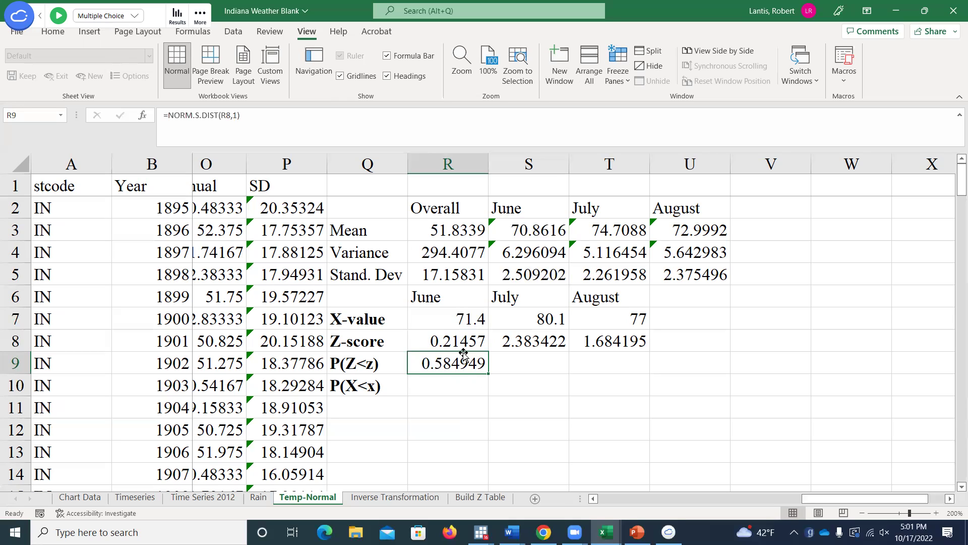
# Switch to Chrome to check the June probability against the Standard Normal (Z) Tables PDF, and return to Excel
pyautogui.click(543, 532)
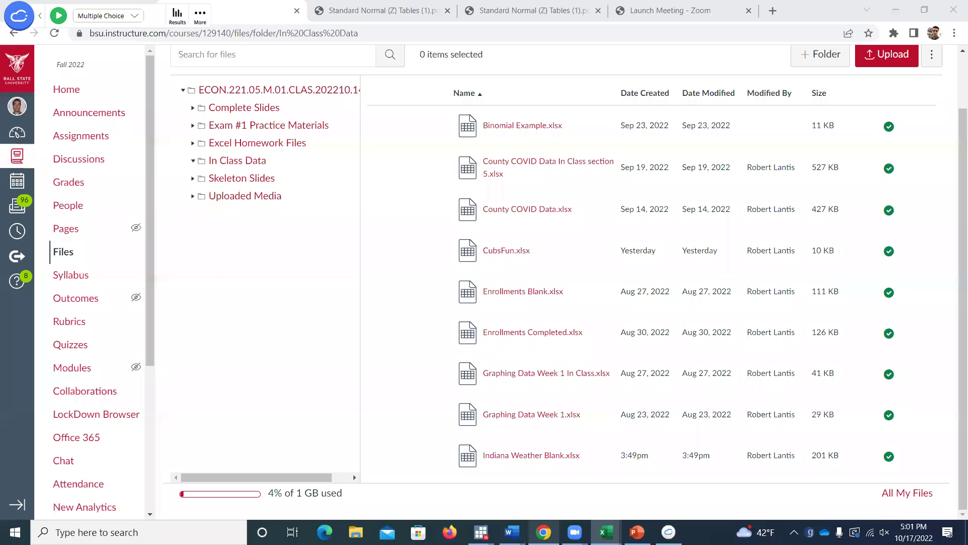
pyautogui.hotkey('ctrl', '3')
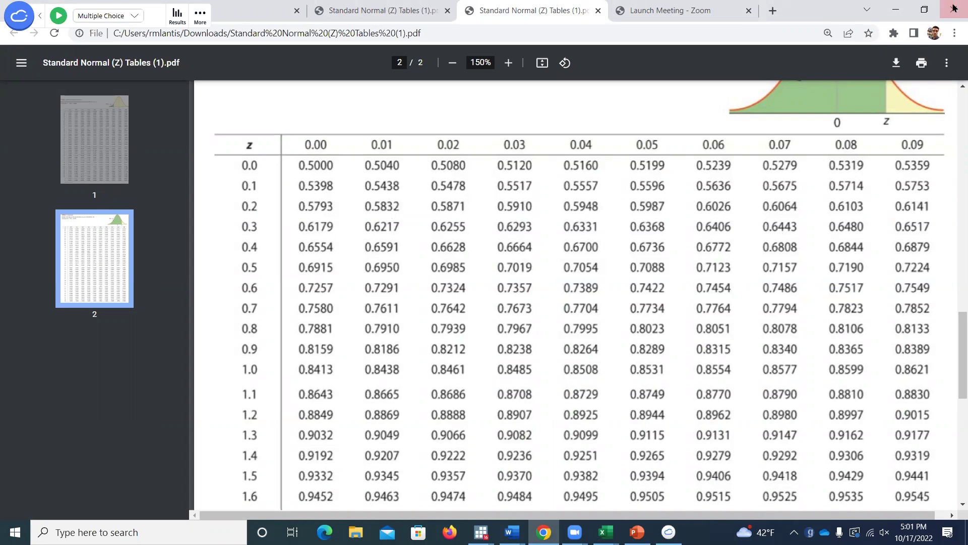
pyautogui.click(895, 10)
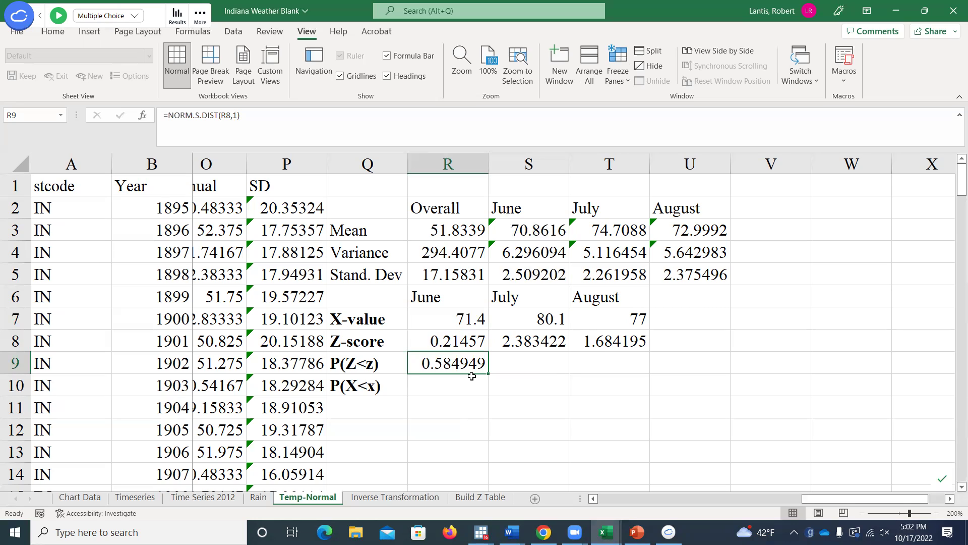
# Fill the June P(Z<z) formula from R9 across to August in T9, and select the June P(X<x) cell R10
pyautogui.moveTo(488, 373); pyautogui.dragTo(618, 372)
pyautogui.click(783, 395)
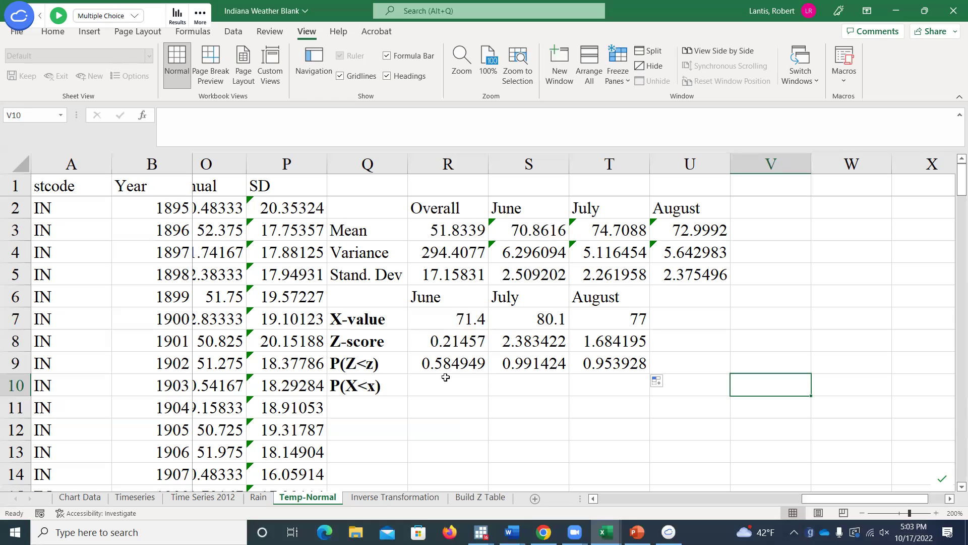
pyautogui.click(445, 377)
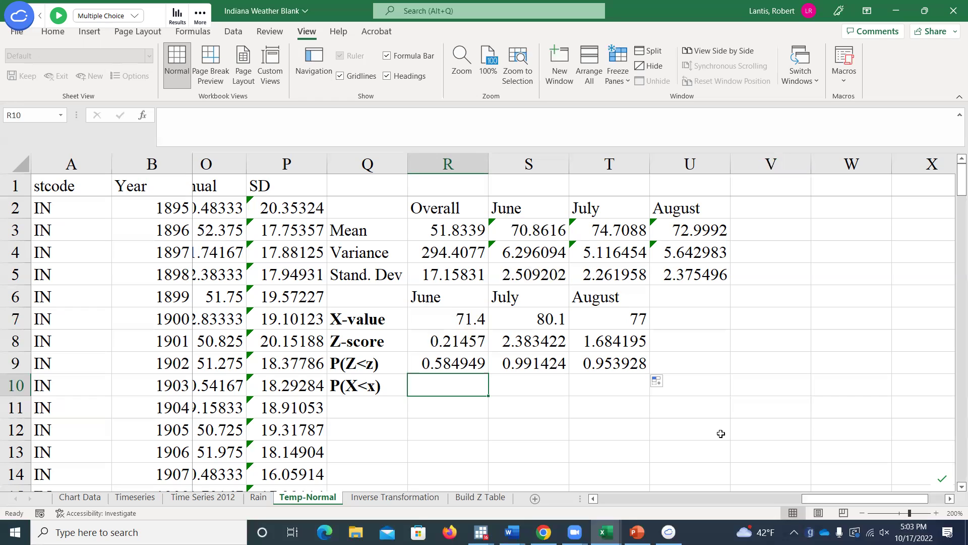
# Calculate the June P(X<x) probability in R10 with the cumulative formula =NORM.DIST(R7,S3,S5,1)
pyautogui.write('=')
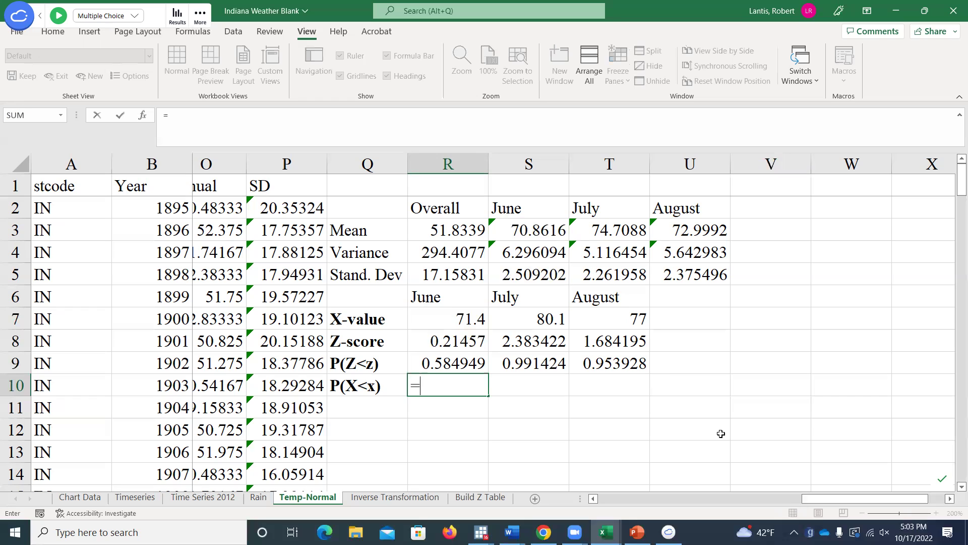
pyautogui.write('norm.dist(')
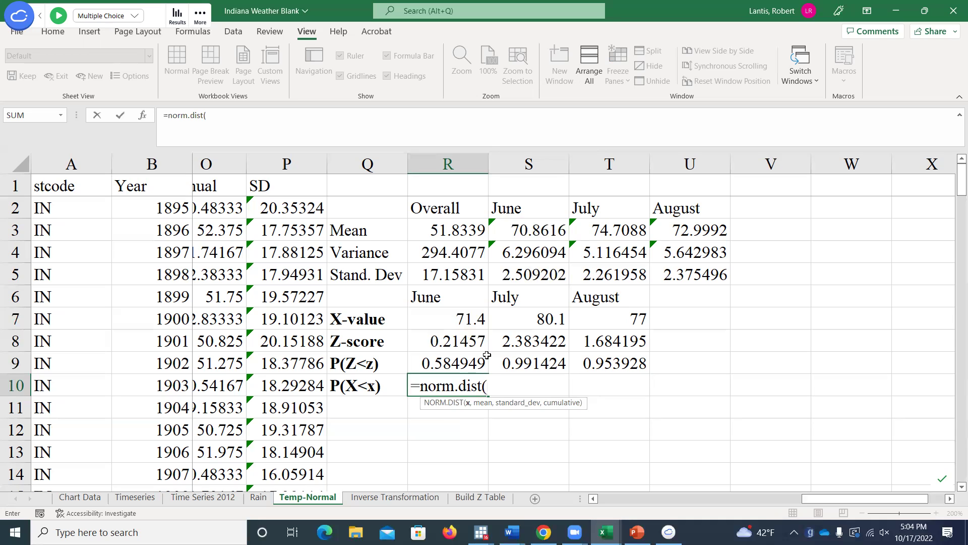
pyautogui.click(460, 320)
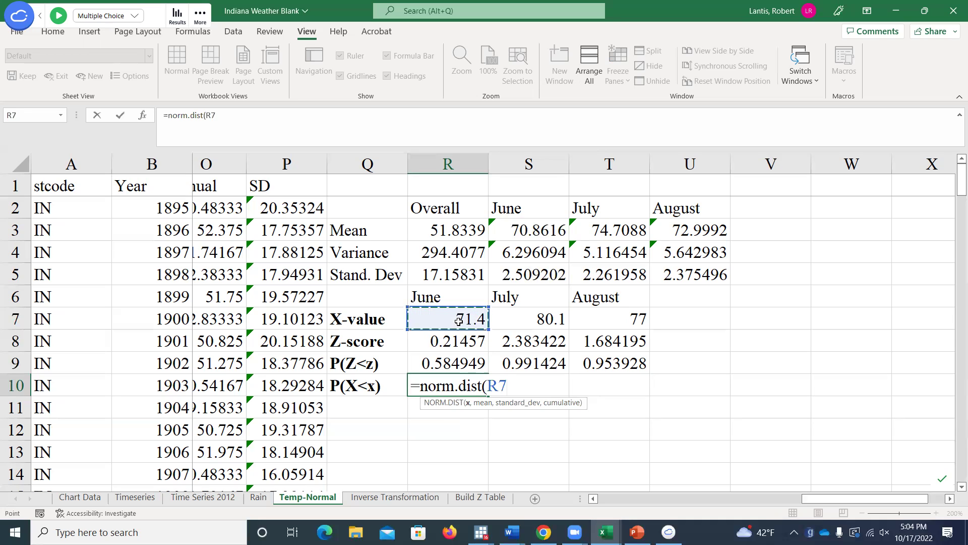
pyautogui.write(',')
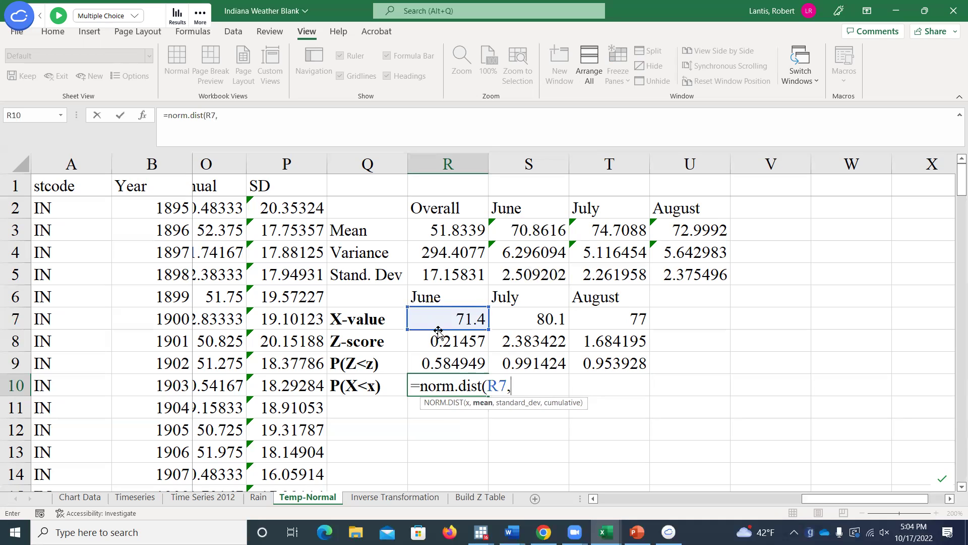
pyautogui.click(519, 230)
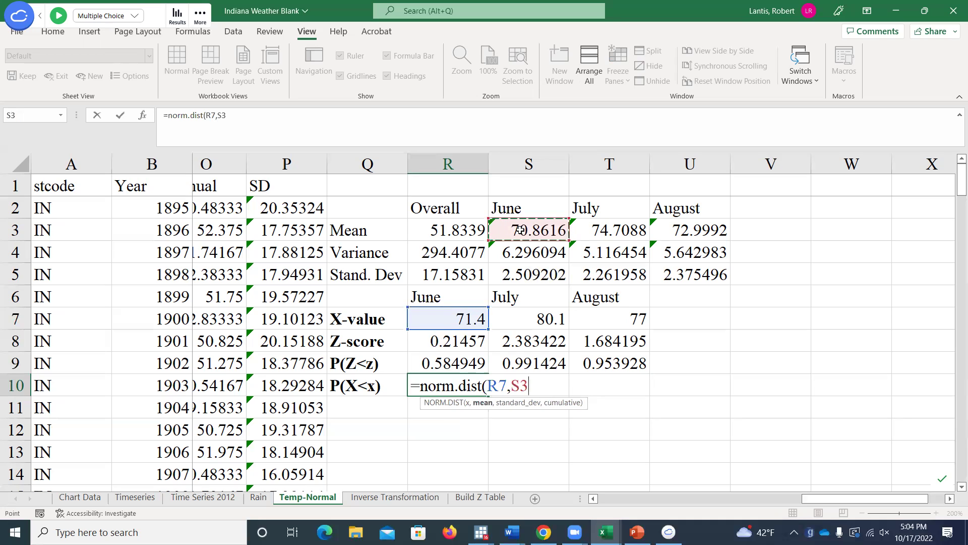
pyautogui.write(',')
pyautogui.click(538, 277)
pyautogui.write(',1)')
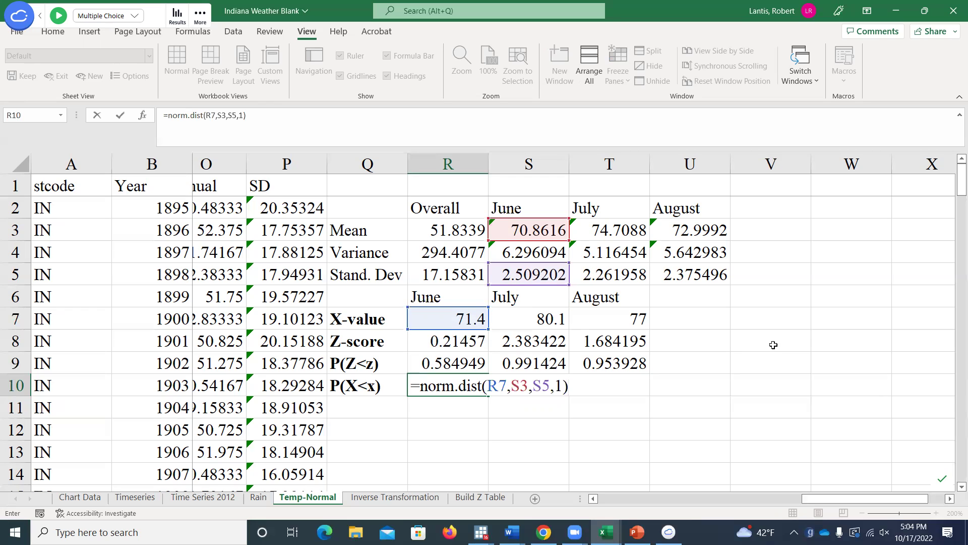
pyautogui.press('Return')
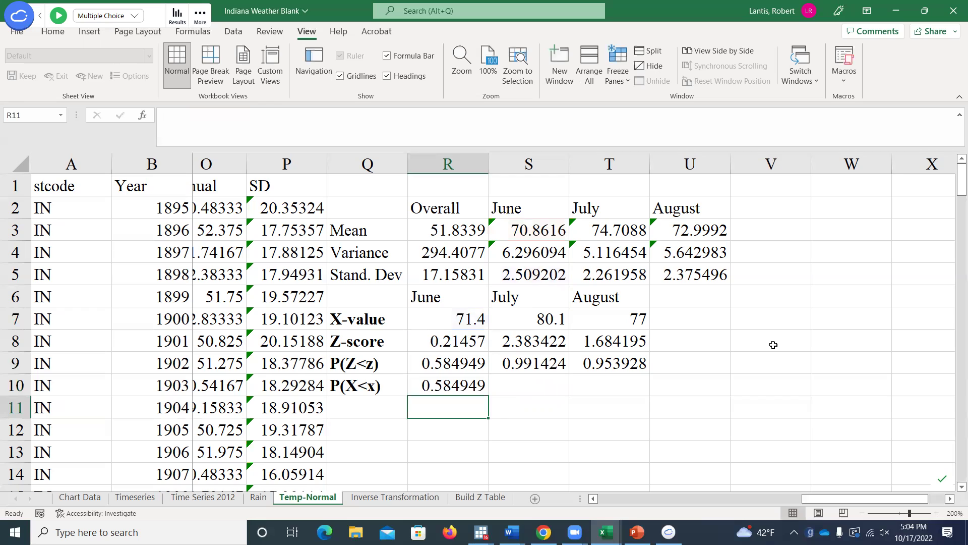
# Fill the June P(X<x) formula from R10 across to August in T10
pyautogui.click(457, 386)
pyautogui.moveTo(487, 396); pyautogui.dragTo(553, 404)
pyautogui.moveTo(609, 398); pyautogui.dragTo(639, 394)
pyautogui.click(534, 323)
pyautogui.click(563, 397)
# Test the August X-value in T7 with 78 and replace it with 76
pyautogui.click(619, 315)
pyautogui.write('78')
pyautogui.press('Return')
pyautogui.press('Up')
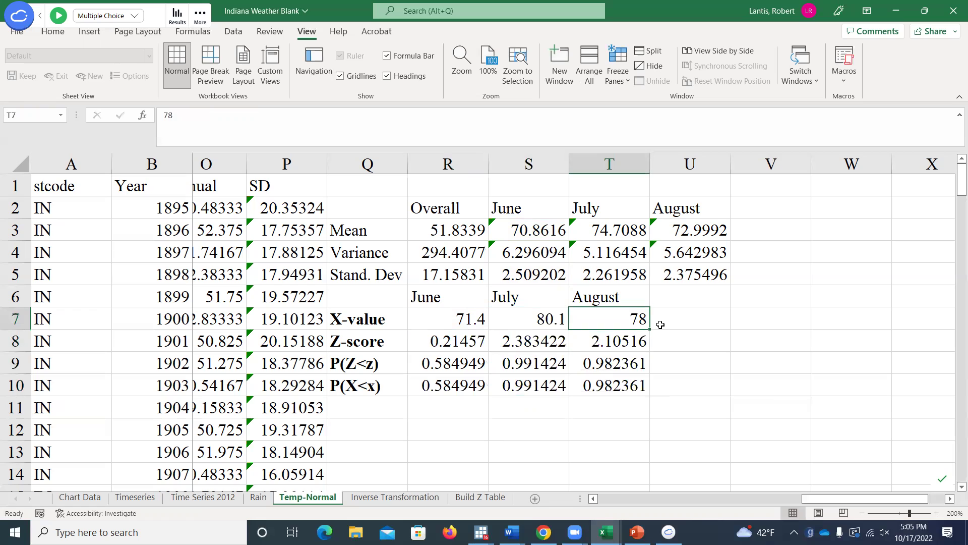
pyautogui.write('76')
pyautogui.press('Return')
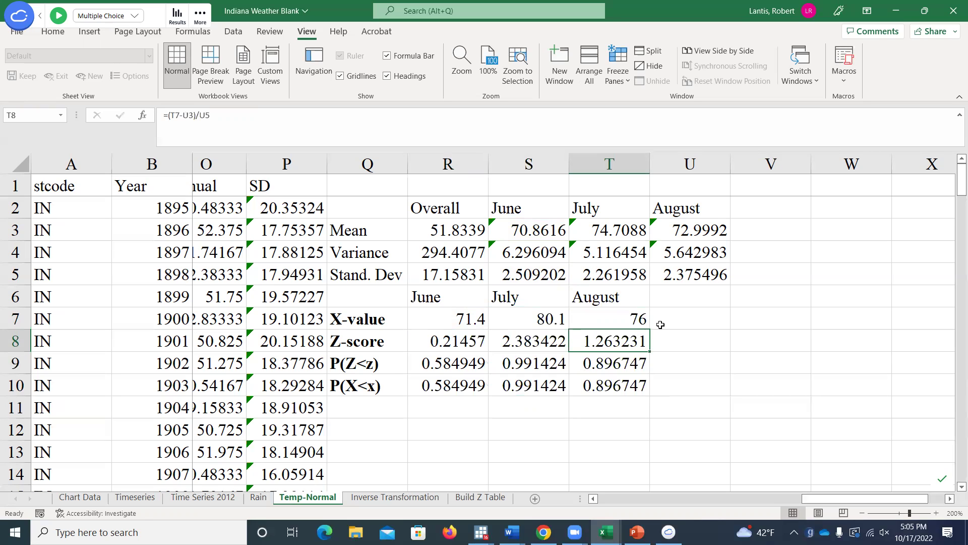
# Compare the function arguments of the June P(X<x) formula in R10 with those of the P(Z<z) formula in R9
pyautogui.click(446, 392)
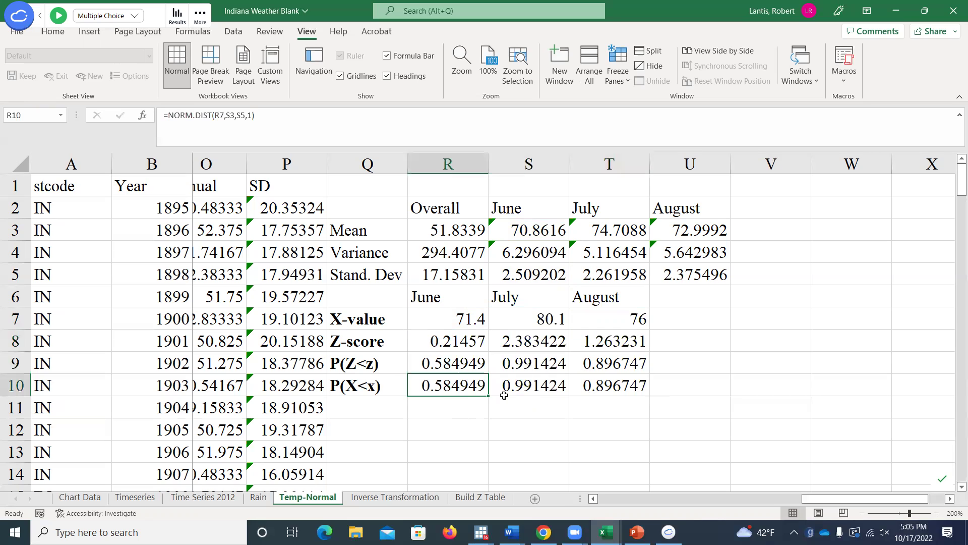
pyautogui.doubleClick(447, 387)
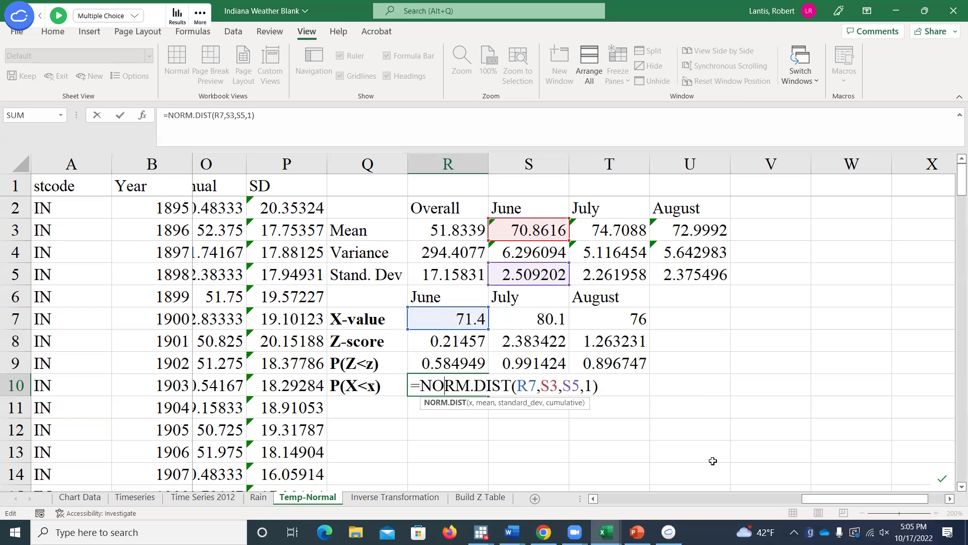
pyautogui.press('Return')
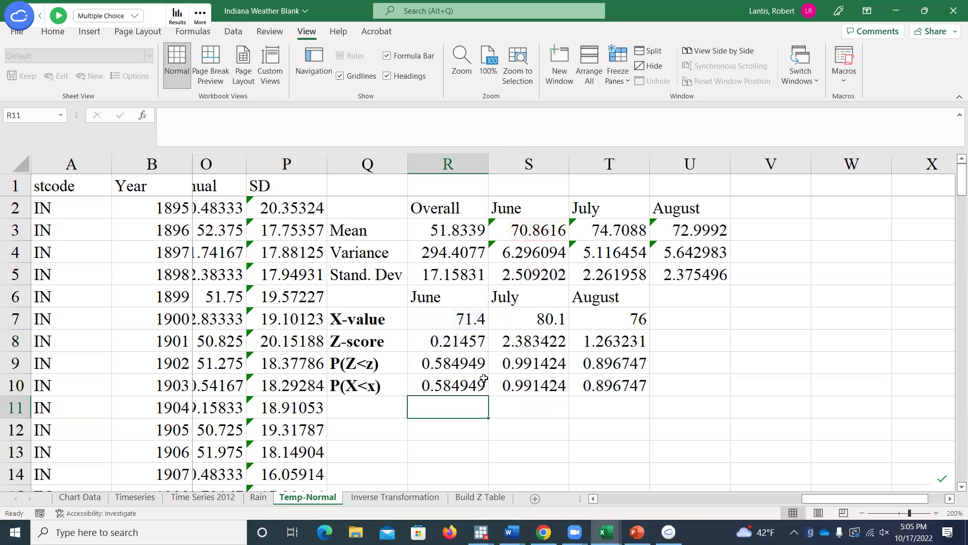
pyautogui.click(465, 367)
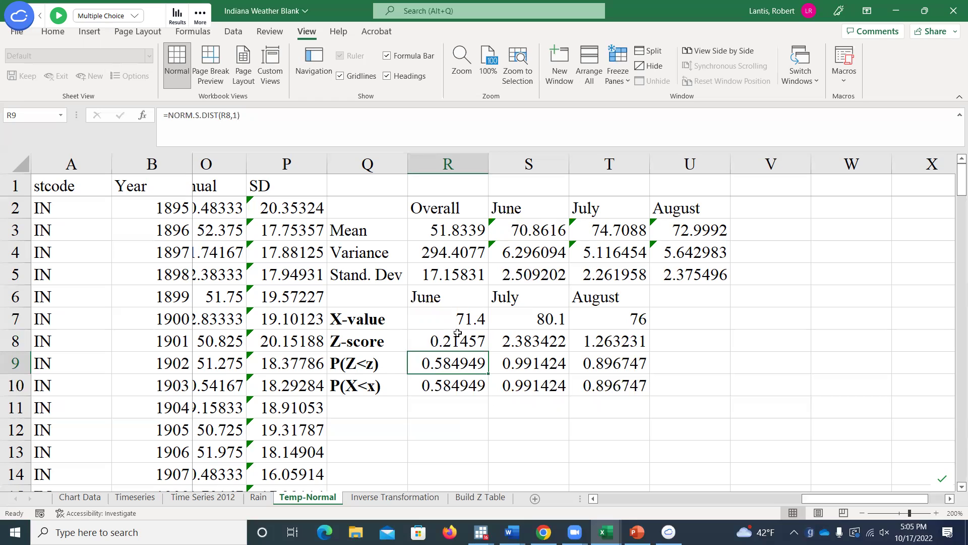
pyautogui.doubleClick(459, 367)
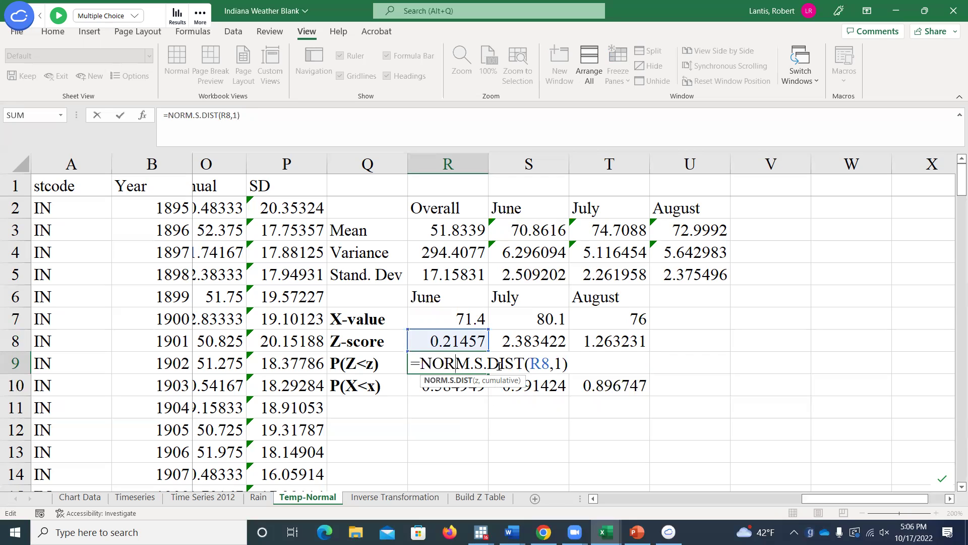
pyautogui.press('Return')
# Add the row label P(X>x) in Q11 below the P(X<x) label
pyautogui.click(396, 411)
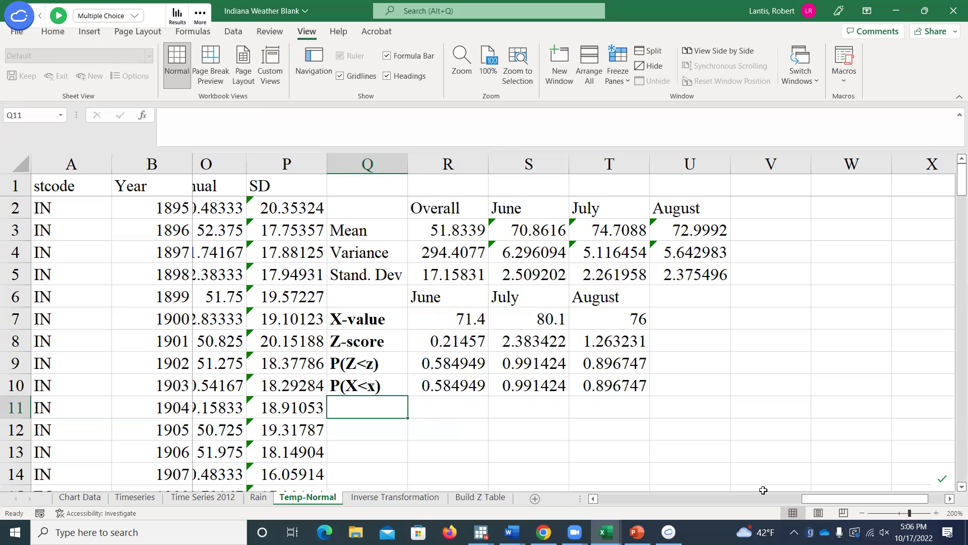
pyautogui.write('P(X')
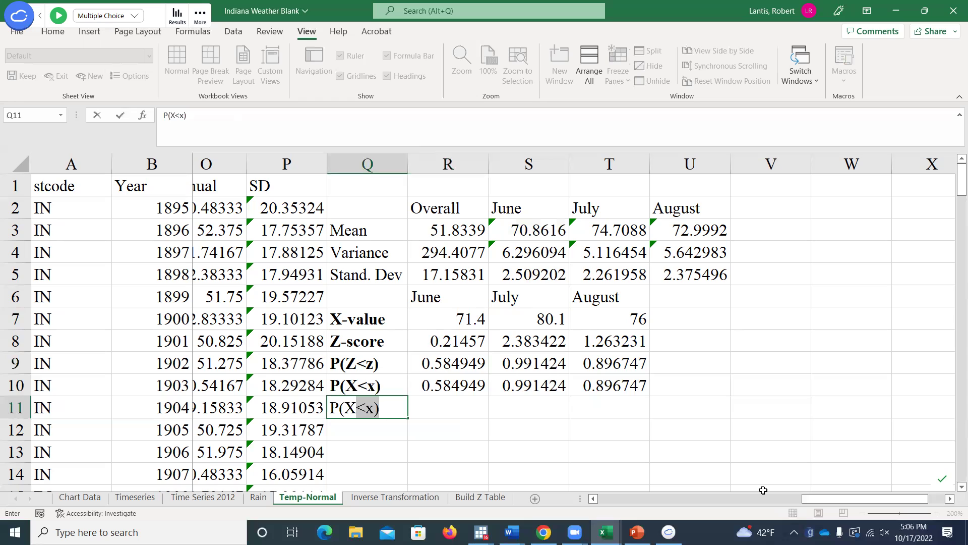
pyautogui.write('>x)')
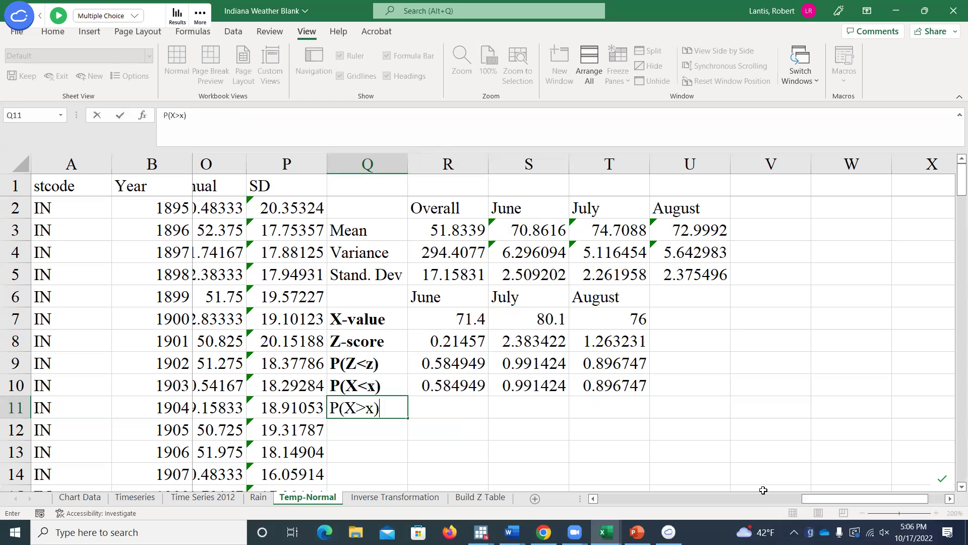
pyautogui.press('Tab')
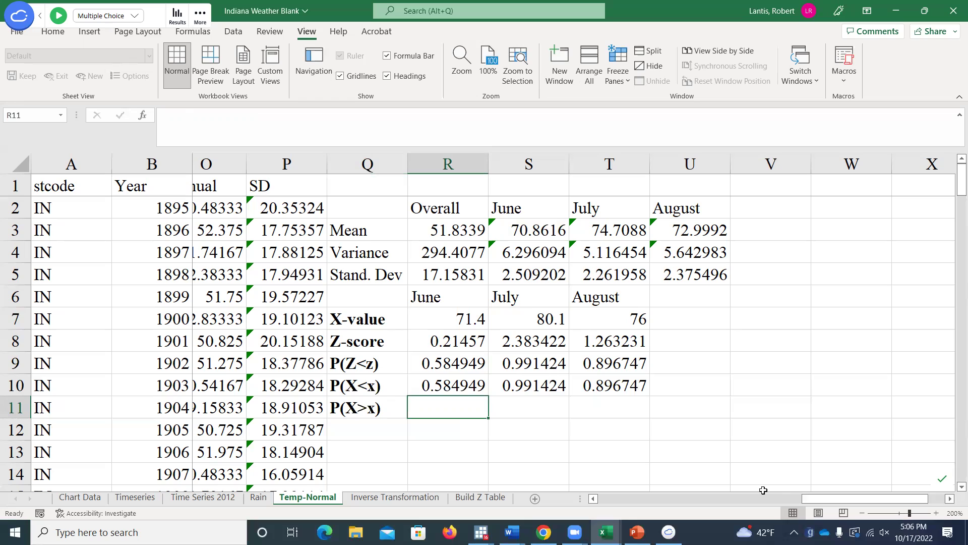
# Calculate the June P(X>x) probability in R11 with =1-NORM.DIST(R7,S3,S5,1) and fill it across to August in T11
pyautogui.write('=1-')
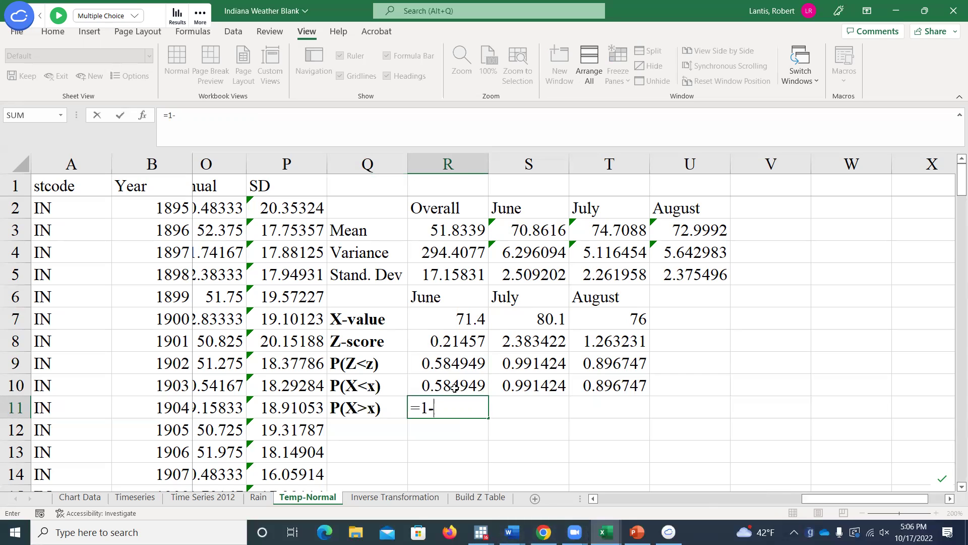
pyautogui.write('norm.d')
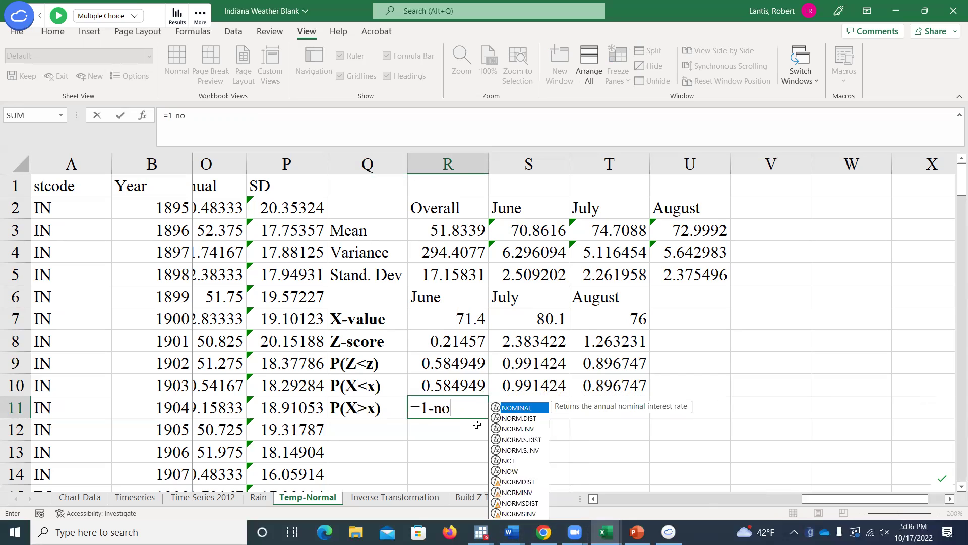
pyautogui.doubleClick(478, 426)
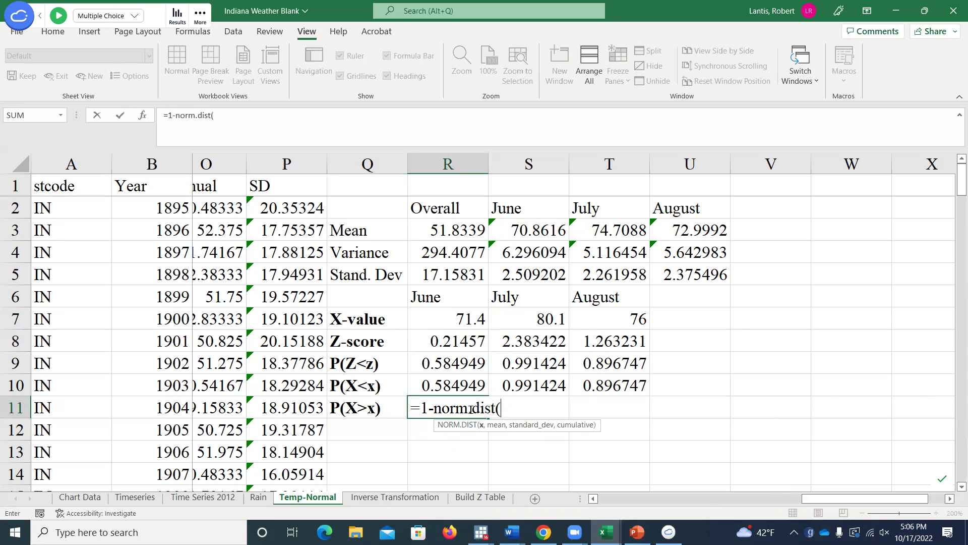
pyautogui.click(464, 323)
pyautogui.write(',')
pyautogui.click(536, 237)
pyautogui.write(',')
pyautogui.click(521, 272)
pyautogui.write(',1)')
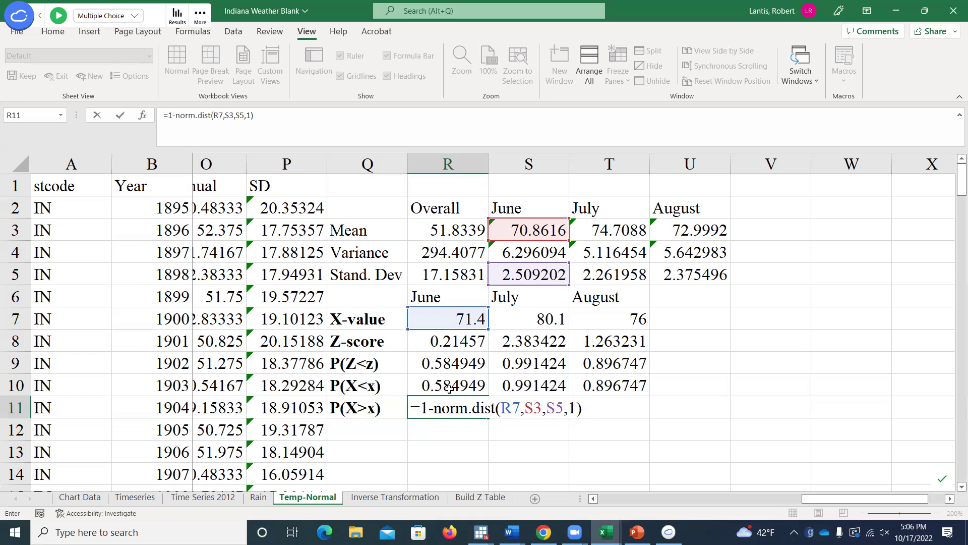
pyautogui.press('Return')
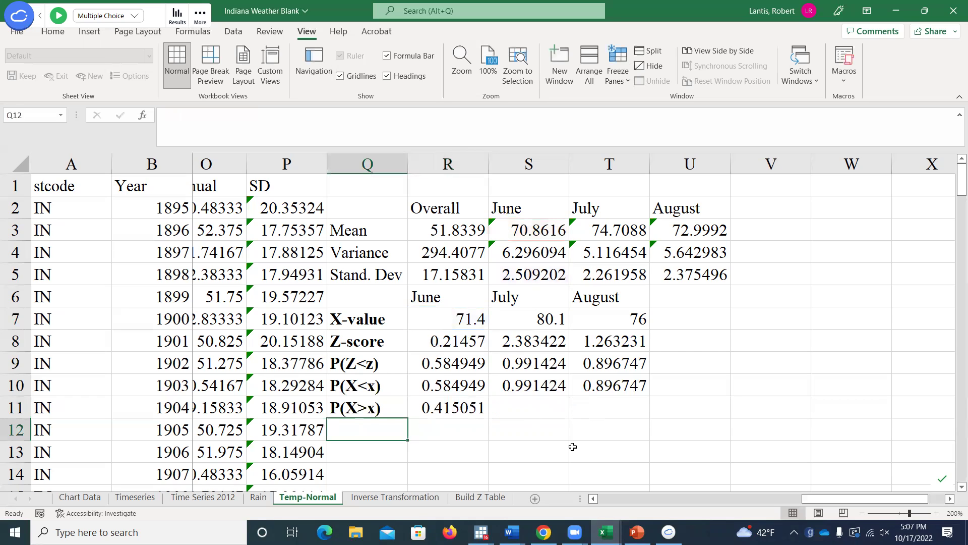
pyautogui.click(460, 406)
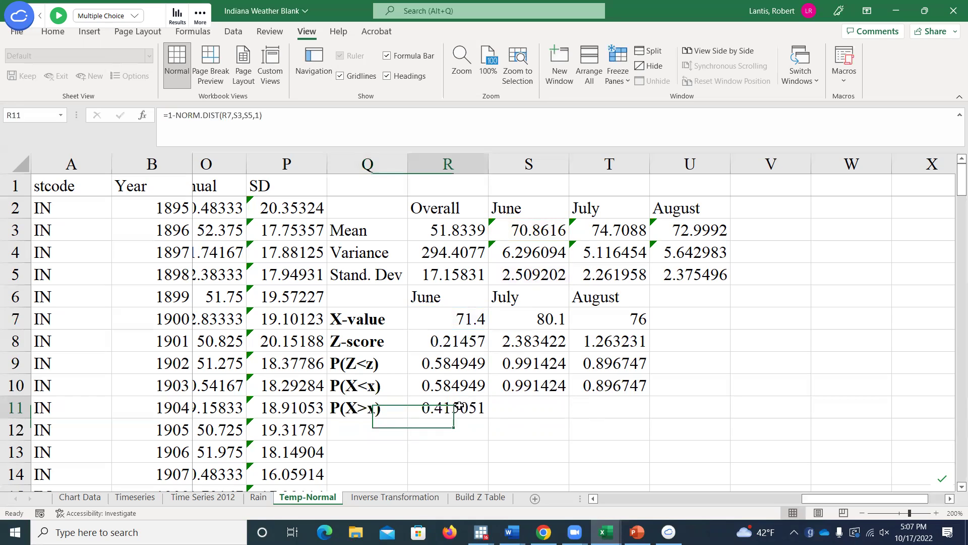
pyautogui.moveTo(487, 417); pyautogui.dragTo(608, 411)
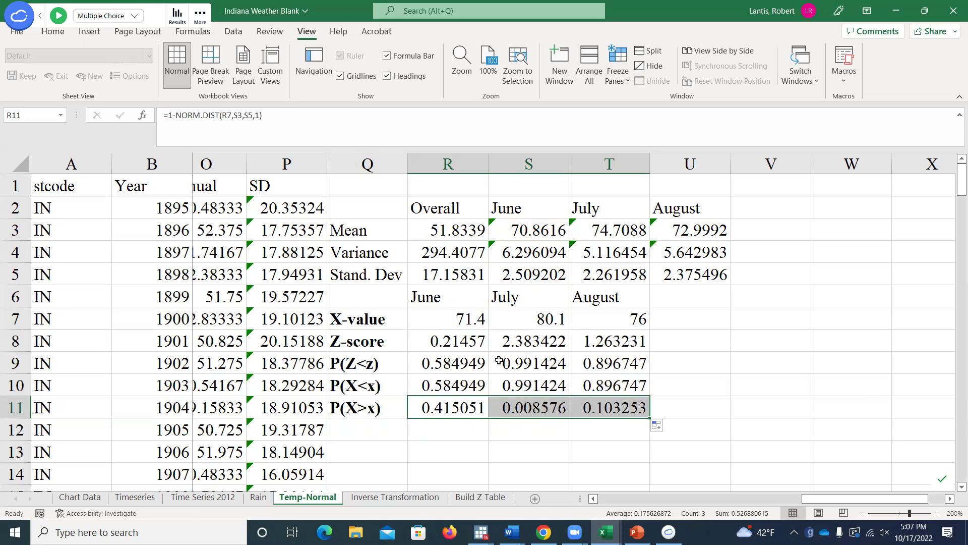
# End the polling class session without an exit poll and return to the Temp-Normal worksheet
pyautogui.click(40, 18)
pyautogui.click(131, 18)
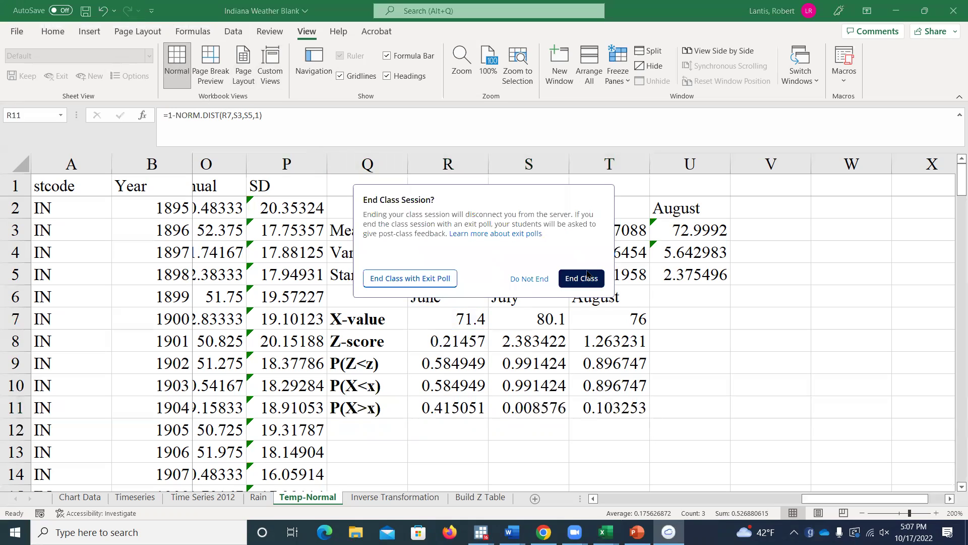
pyautogui.click(579, 276)
pyautogui.click(600, 161)
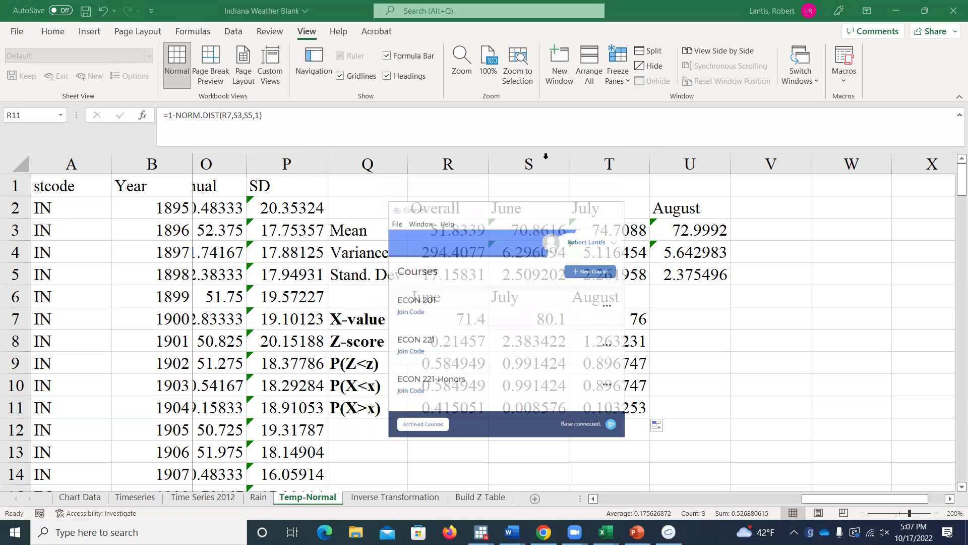
pyautogui.click(709, 287)
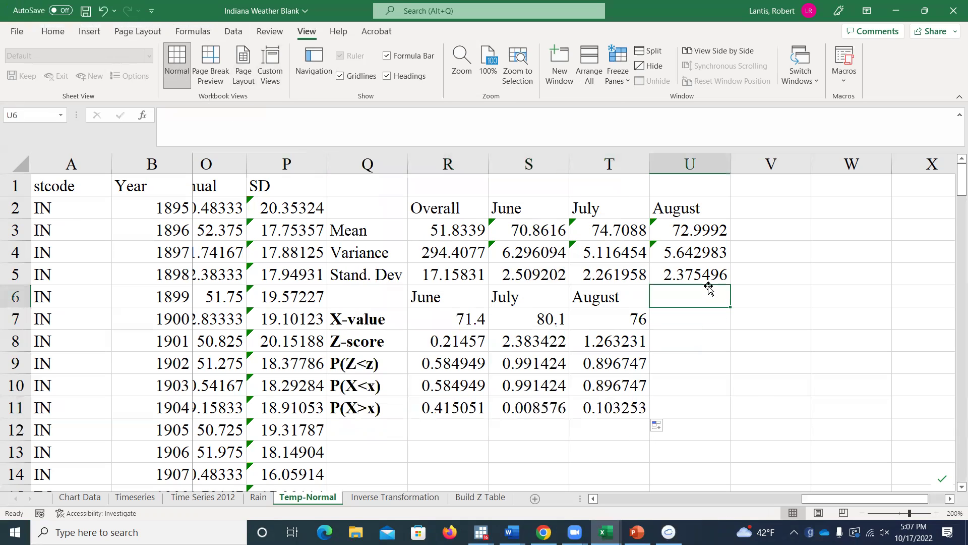
# Open the Build Z Table sheet at its first rows and set the zoom to 200%
pyautogui.click(476, 498)
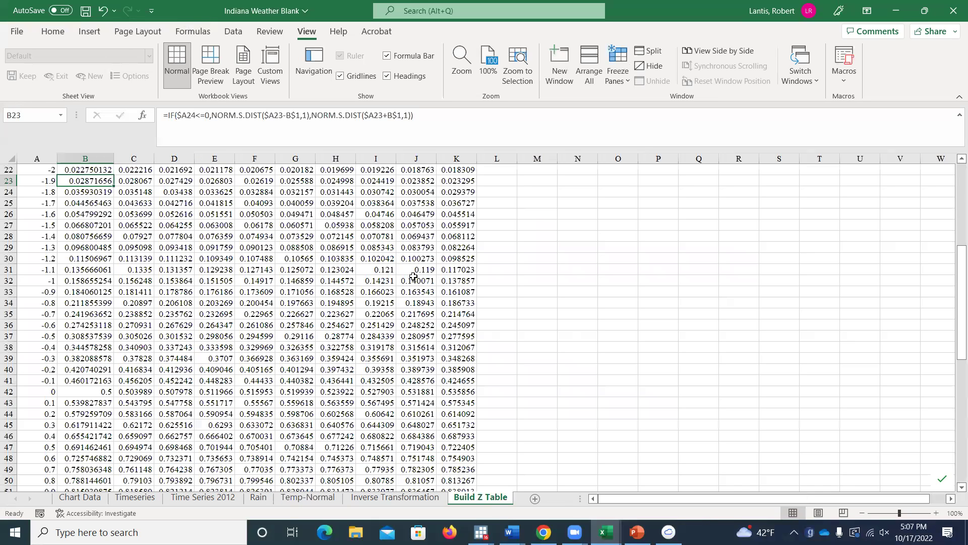
pyautogui.moveTo(954, 288); pyautogui.dragTo(954, 286)
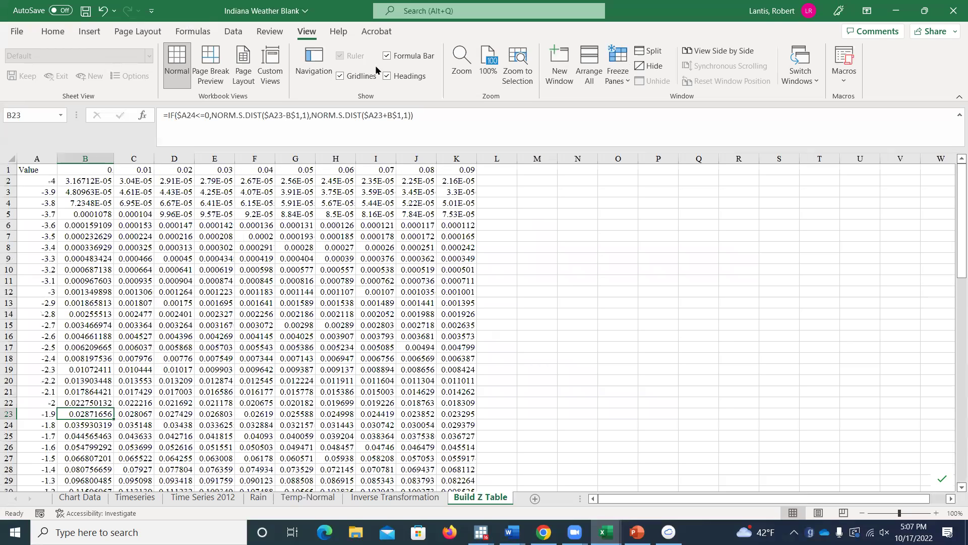
pyautogui.click(453, 77)
pyautogui.click(589, 382)
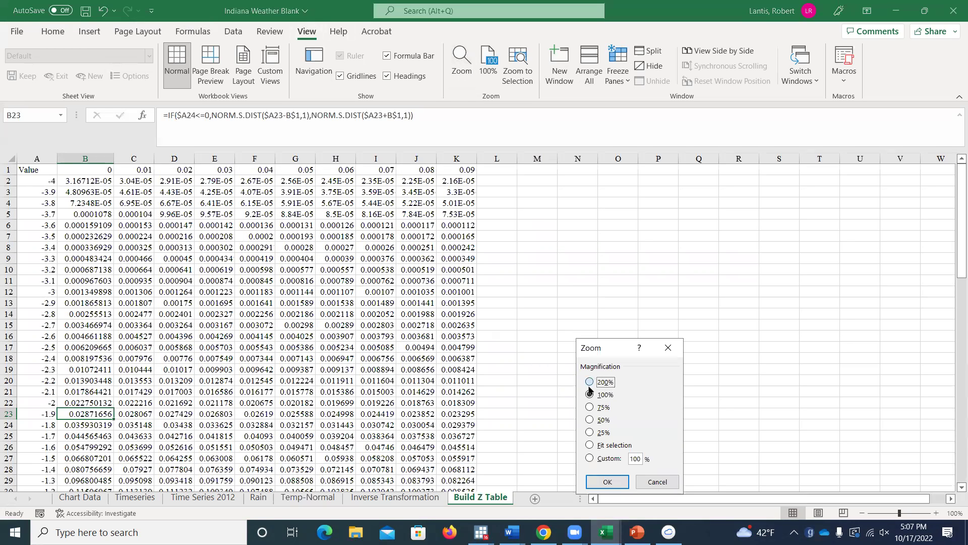
pyautogui.click(601, 480)
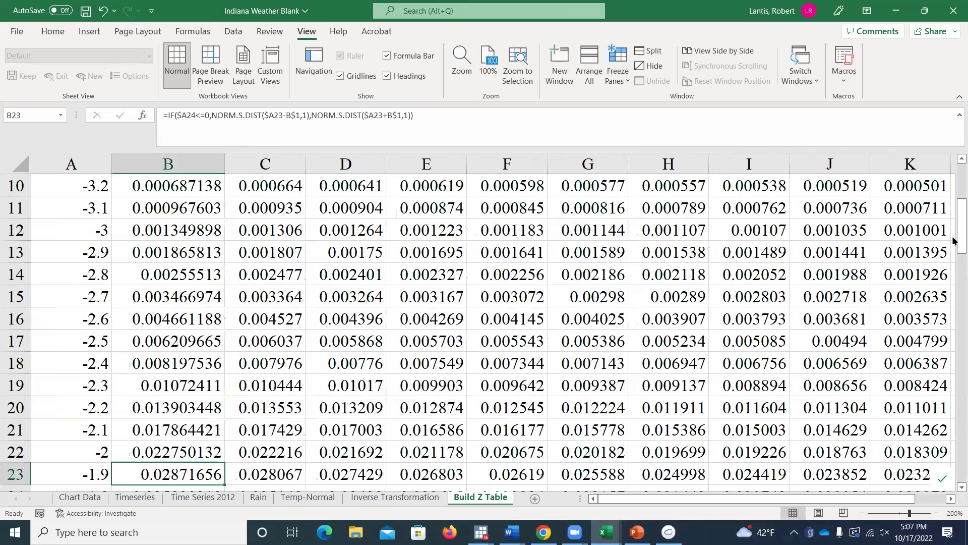
pyautogui.scroll(3, 953, 177)
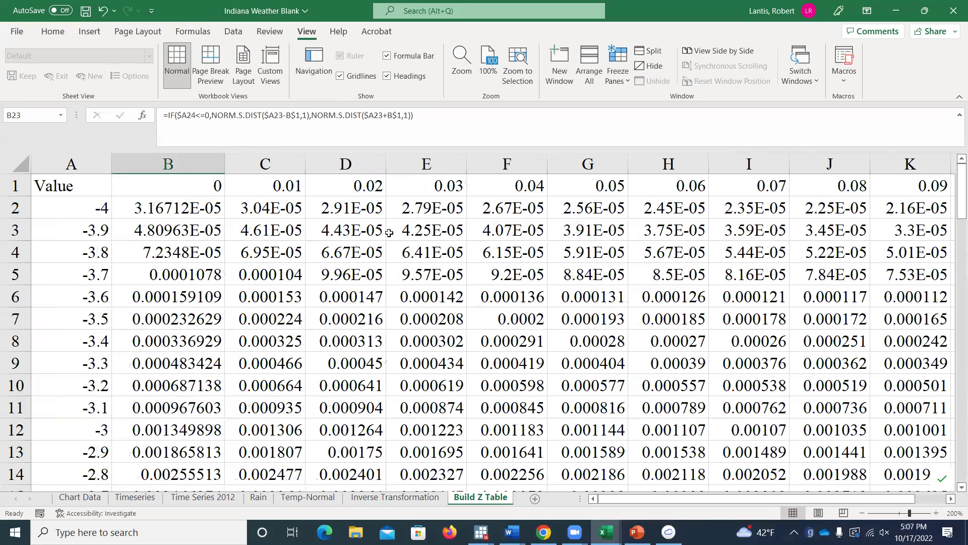
# Examine the probability formula in D4 and the starting z-value in A2 of the Z table
pyautogui.click(381, 248)
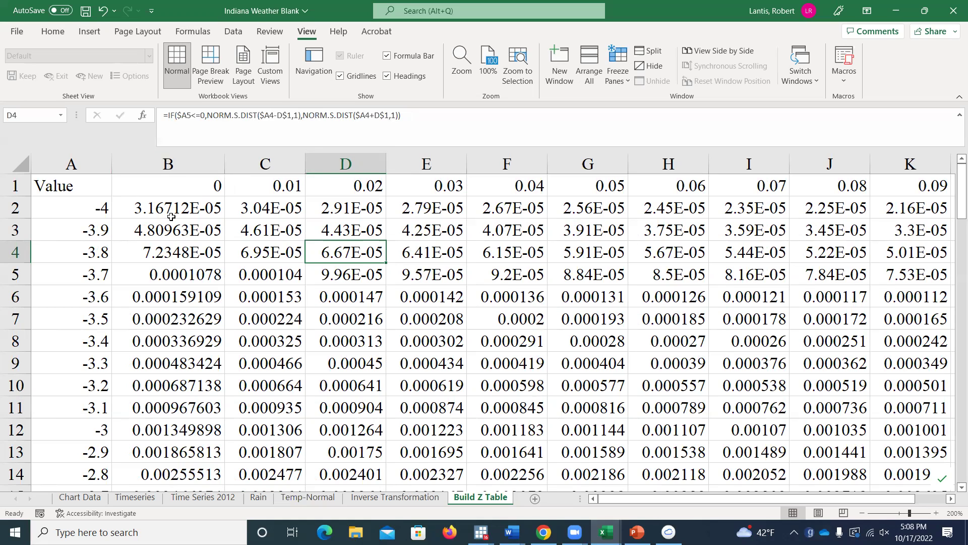
pyautogui.click(90, 215)
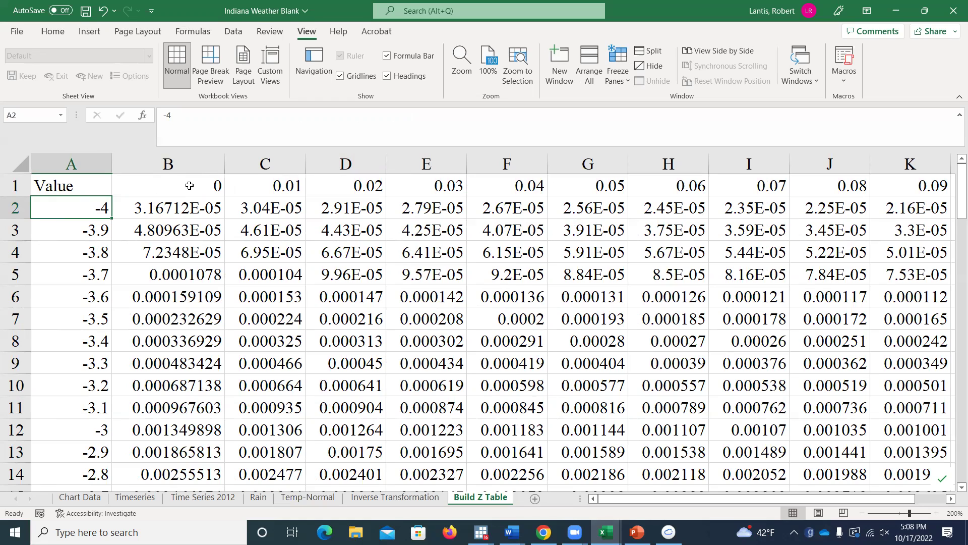
# Examine the IF and NORM.S.DIST formulas in B2 and D2 of the Z table
pyautogui.doubleClick(177, 207)
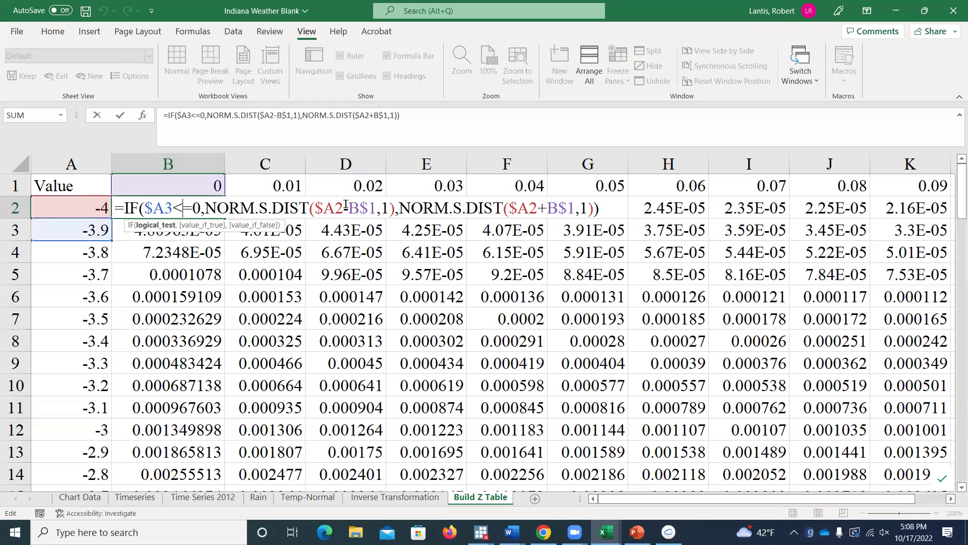
pyautogui.press('Return')
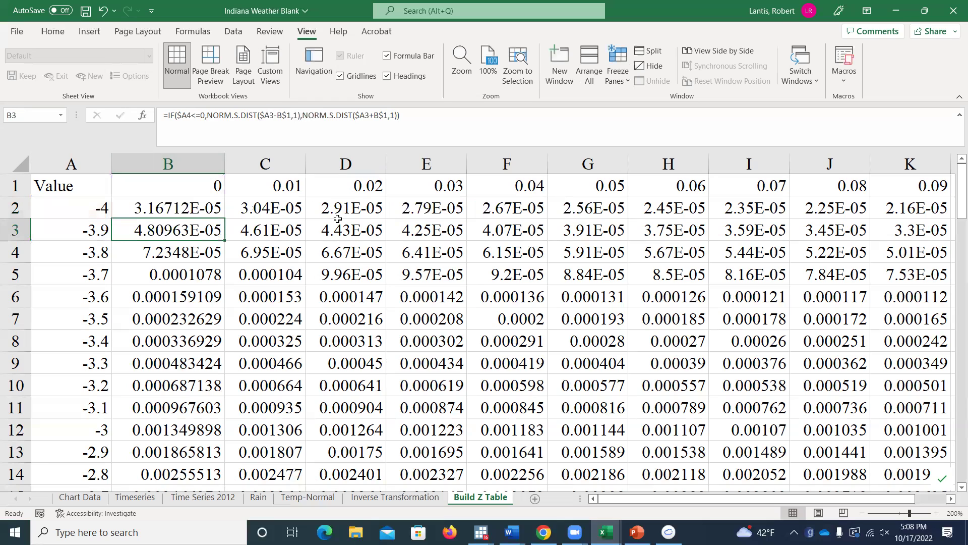
pyautogui.click(337, 218)
pyautogui.click(337, 214)
pyautogui.doubleClick(334, 209)
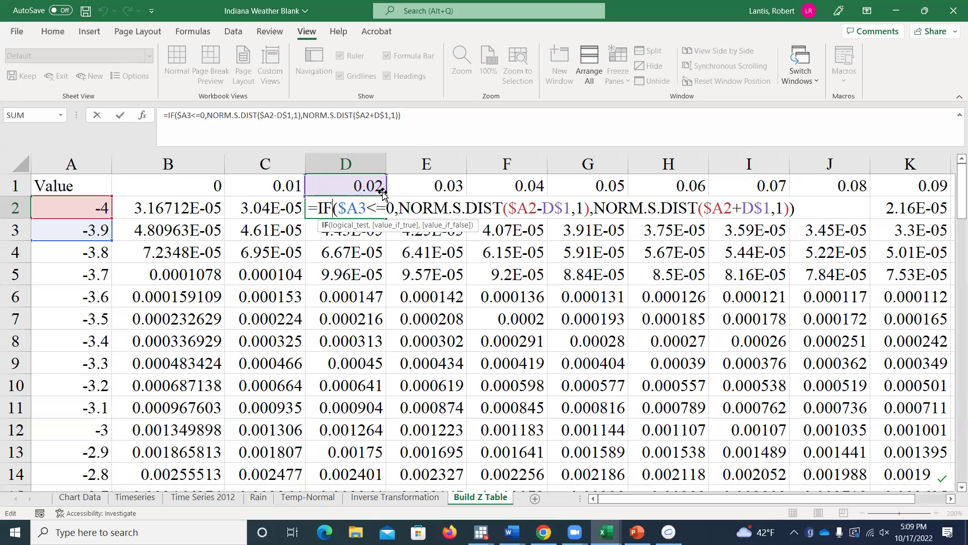
pyautogui.press('Return')
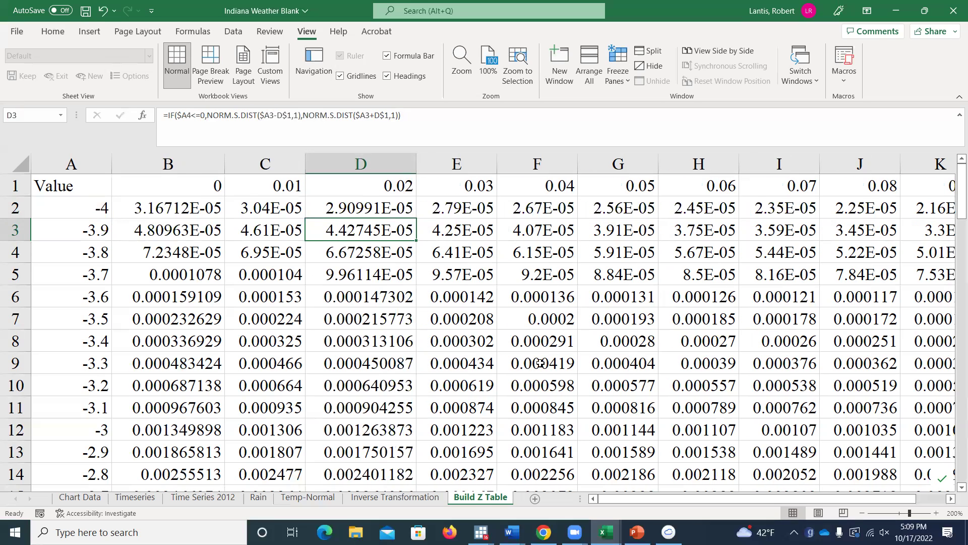
pyautogui.doubleClick(191, 202)
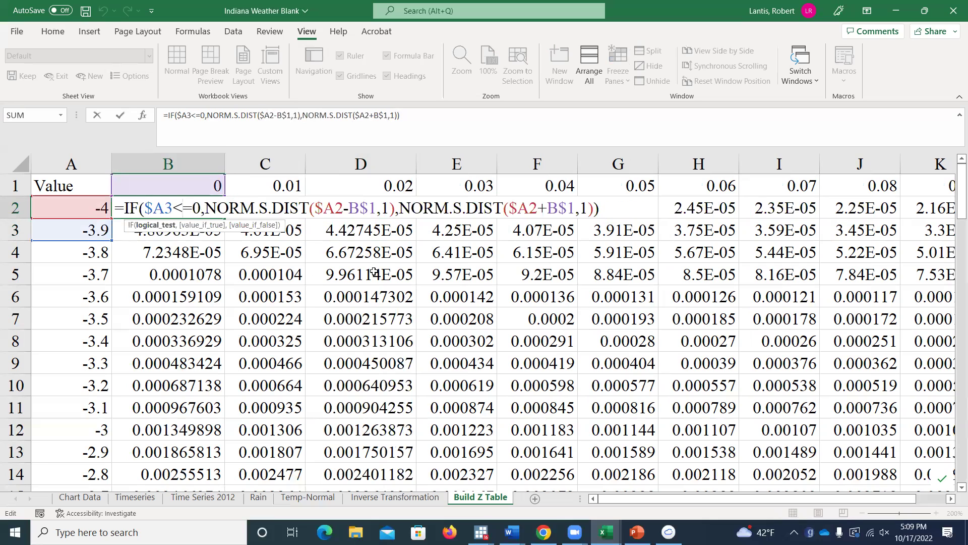
pyautogui.press('Return')
pyautogui.click(273, 212)
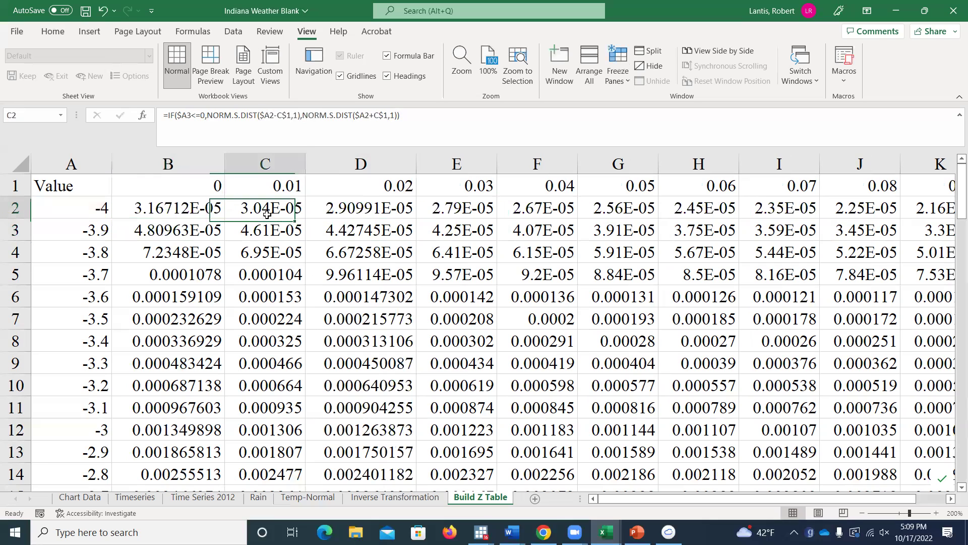
# Clear the Z table's probabilities in C2:K82 and B3:B82, keeping only the formula in B2
pyautogui.hotkey('ctrl', 'shift', 'Right')
pyautogui.hotkey('ctrl', 'shift', 'Down')
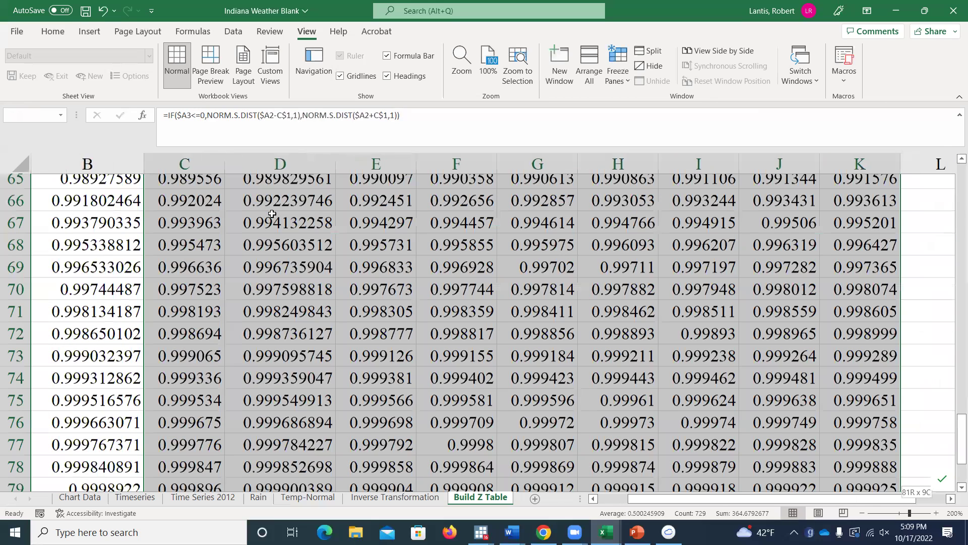
pyautogui.hotkey('ctrl', 'z')
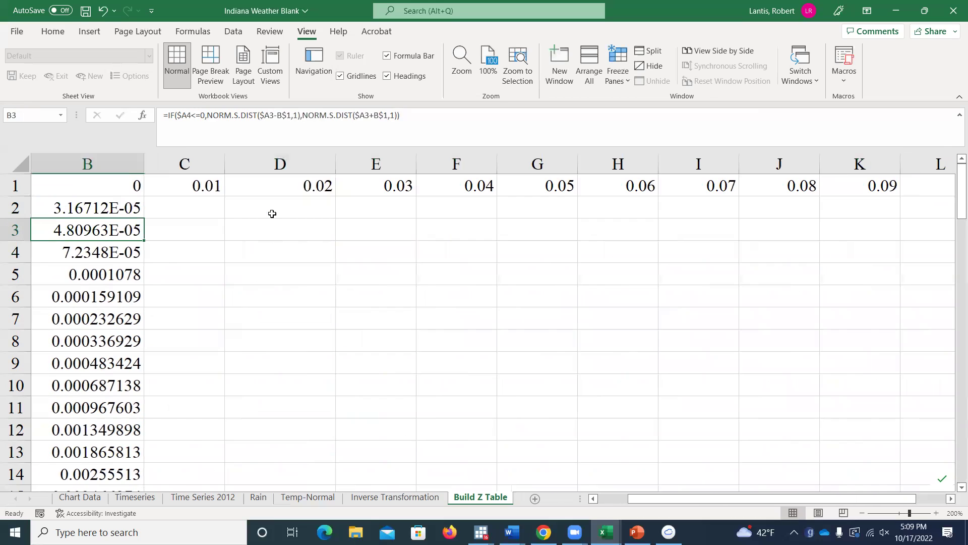
pyautogui.hotkey('ctrl', 'z')
pyautogui.hotkey('ctrl', 'z')
pyautogui.hotkey('ctrl', 'z')
pyautogui.hotkey('ctrl', 'z')
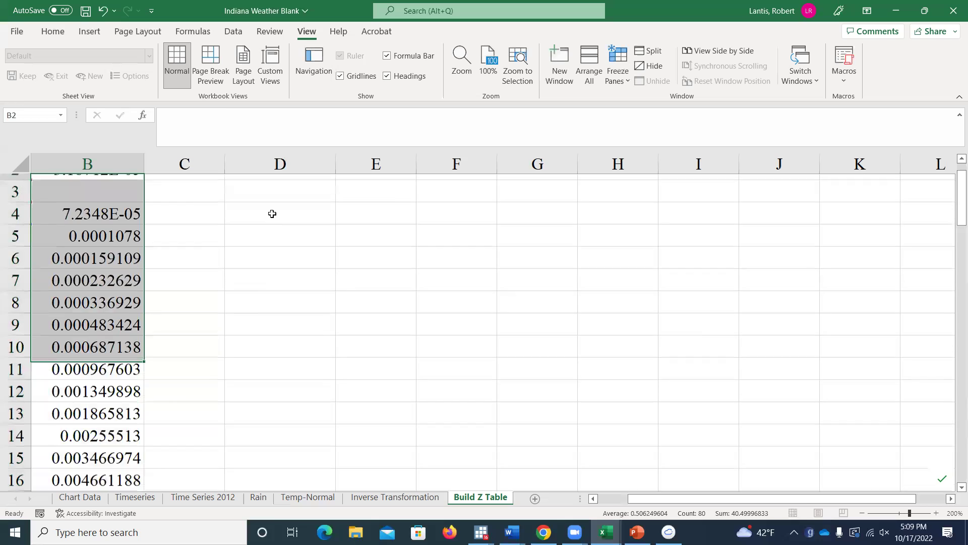
pyautogui.hotkey('ctrl', 'z')
pyautogui.hotkey('ctrl', 'z')
pyautogui.hotkey('ctrl', 'z')
pyautogui.hotkey('ctrl', 'z')
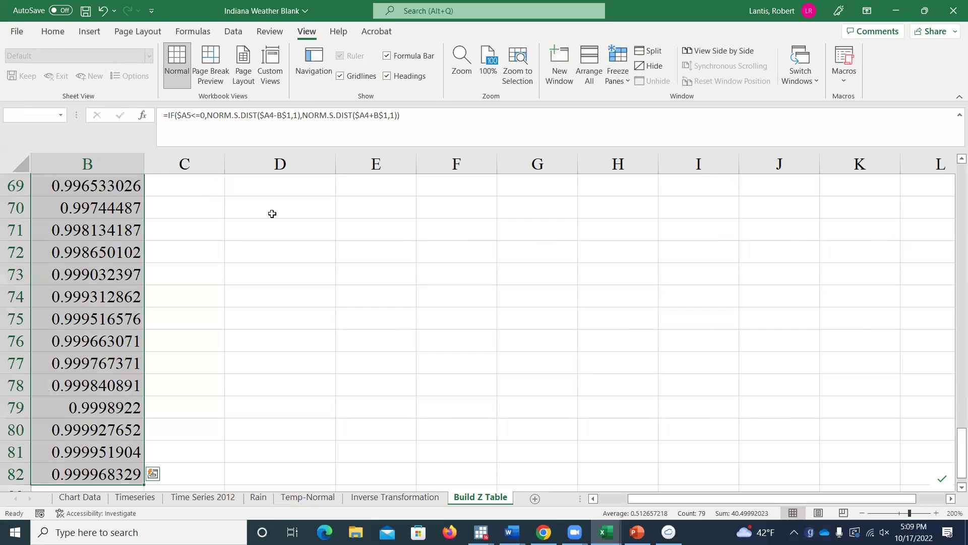
pyautogui.press('Left')
pyautogui.press('Down')
pyautogui.press('Right')
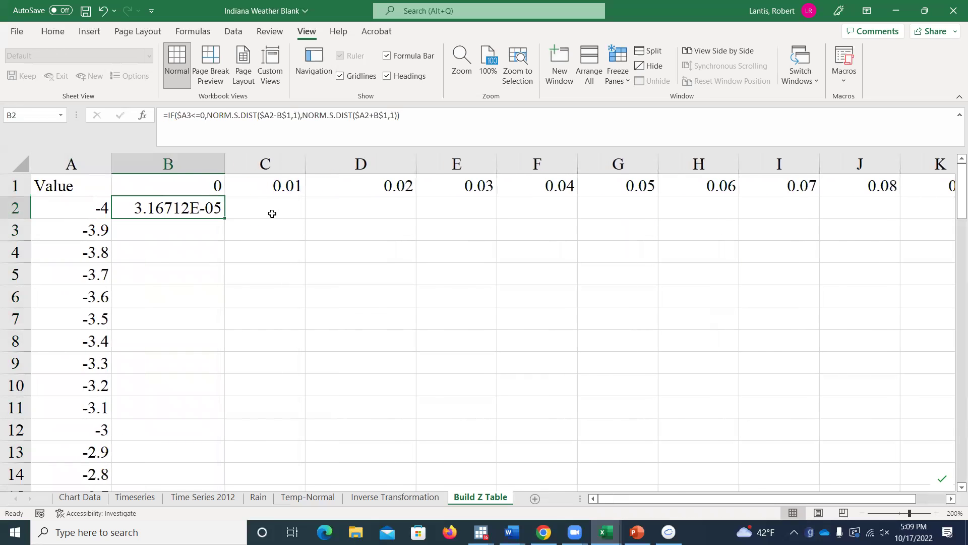
# Review the B2 formula, then fill it across to K2 and down through row 82
pyautogui.doubleClick(192, 206)
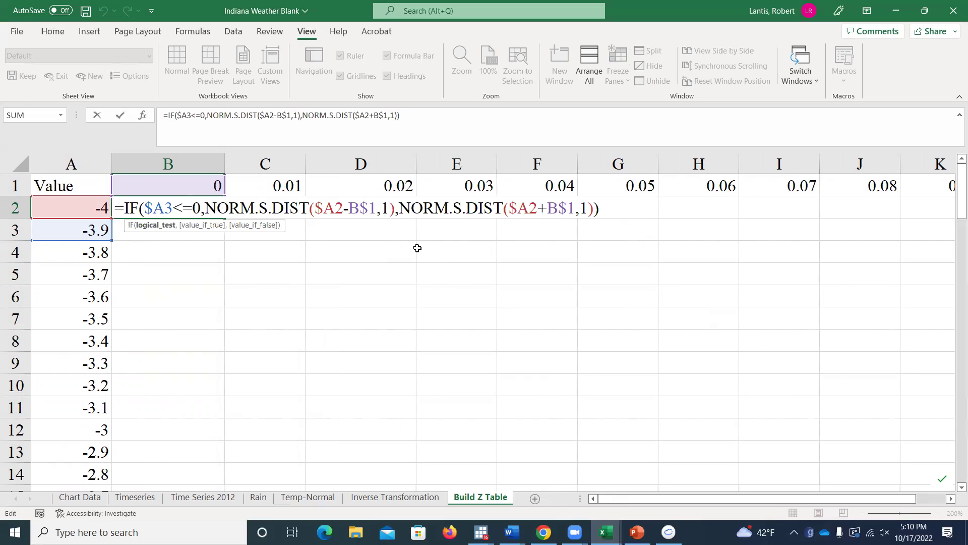
pyautogui.press('Return')
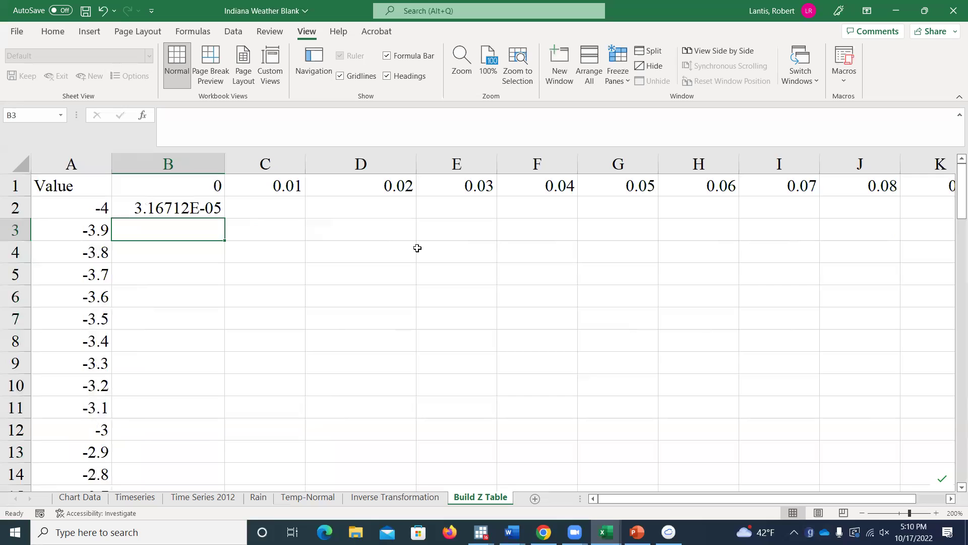
pyautogui.click(205, 210)
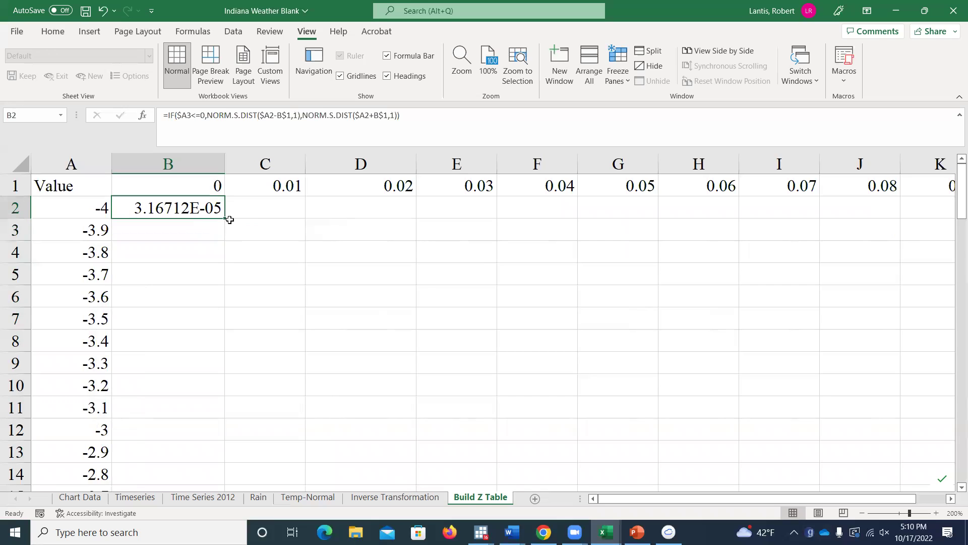
pyautogui.moveTo(225, 220); pyautogui.dragTo(799, 204)
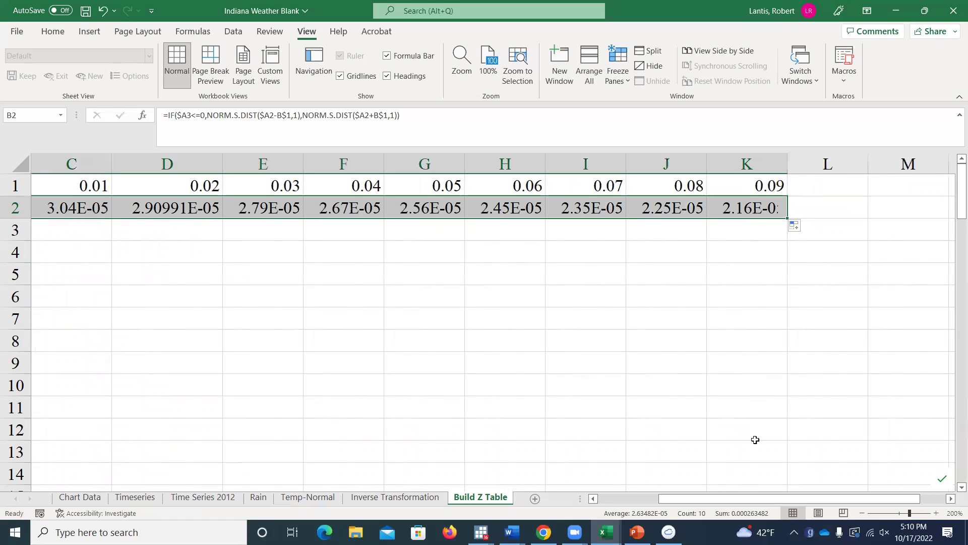
pyautogui.moveTo(739, 497)
pyautogui.mouseDown()
pyautogui.moveTo(696, 498)
pyautogui.moveTo(725, 498)
pyautogui.mouseUp()
pyautogui.moveTo(847, 219)
pyautogui.mouseDown()
pyautogui.moveTo(860, 340)
pyautogui.moveTo(845, 299)
pyautogui.moveTo(847, 219)
pyautogui.mouseUp()
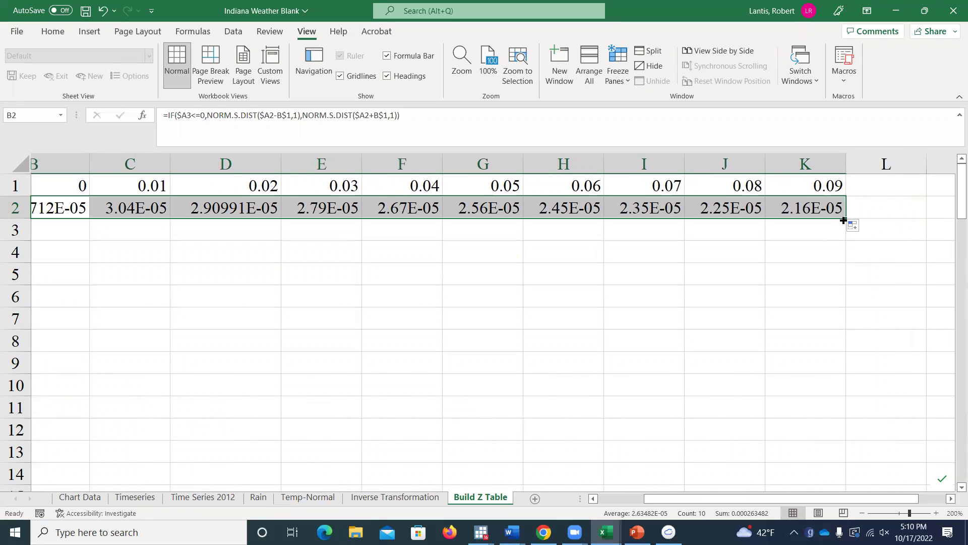
pyautogui.doubleClick(844, 220)
# Examine the rebuilt Z table from z = -4 through the positive z-values, including the formulas in B44 and C69
pyautogui.moveTo(955, 212); pyautogui.dragTo(955, 298)
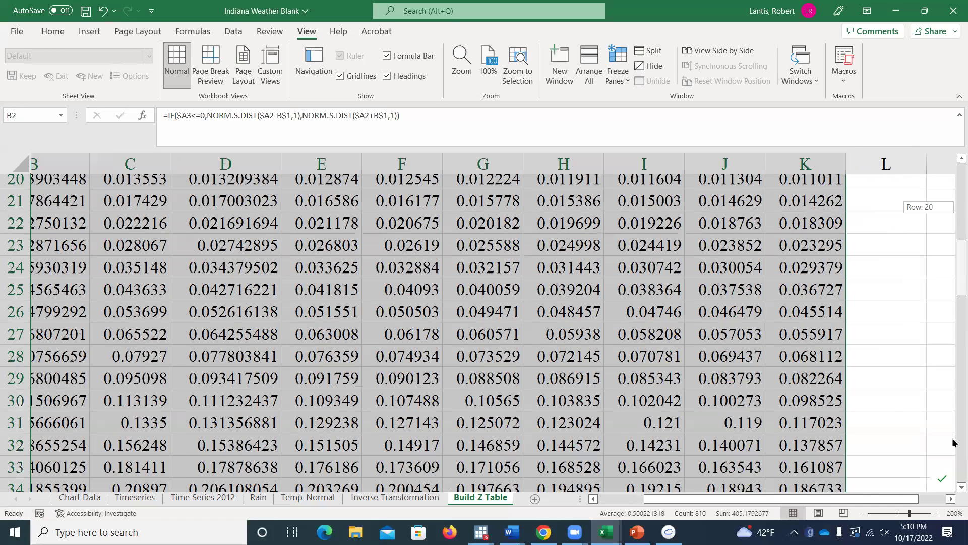
pyautogui.moveTo(847, 516); pyautogui.dragTo(847, 516)
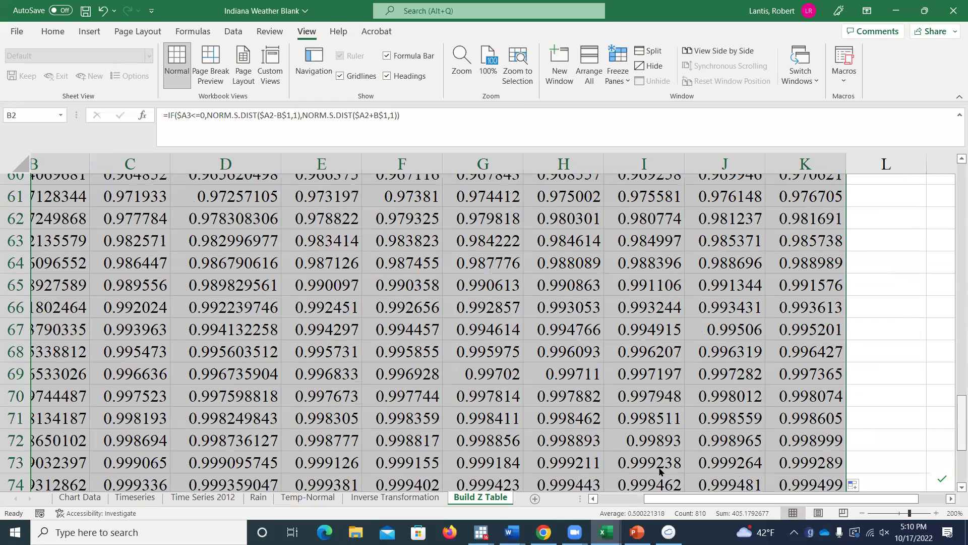
pyautogui.moveTo(953, 410); pyautogui.dragTo(954, 305)
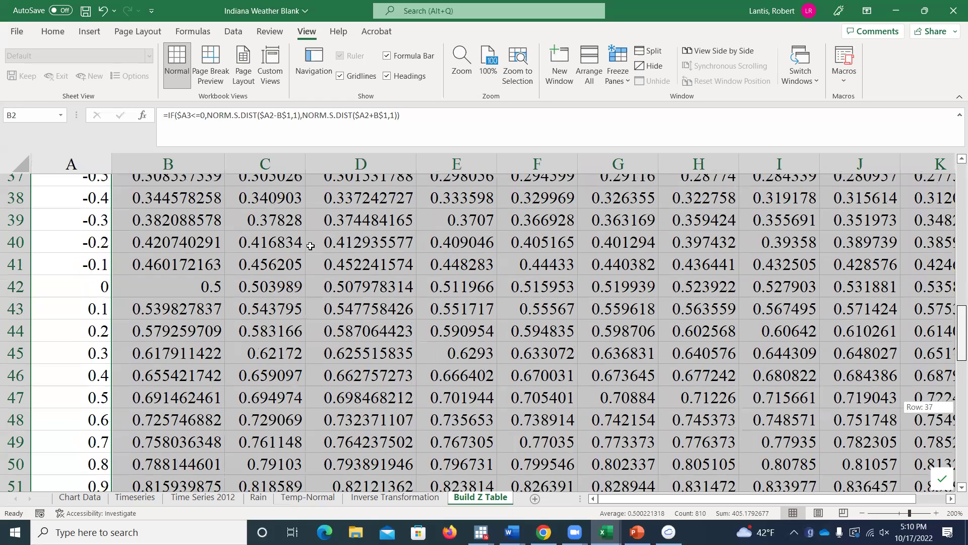
pyautogui.click(180, 326)
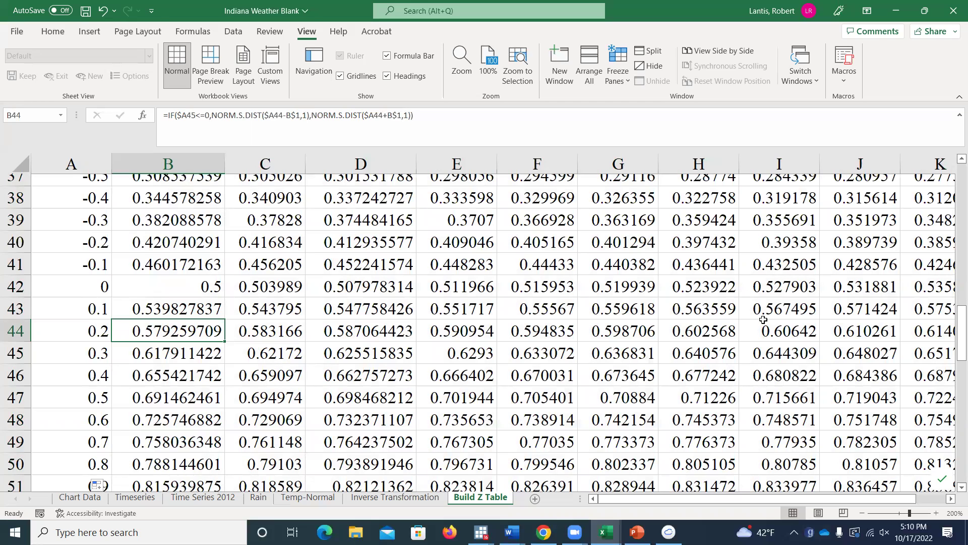
pyautogui.moveTo(954, 330); pyautogui.dragTo(955, 273)
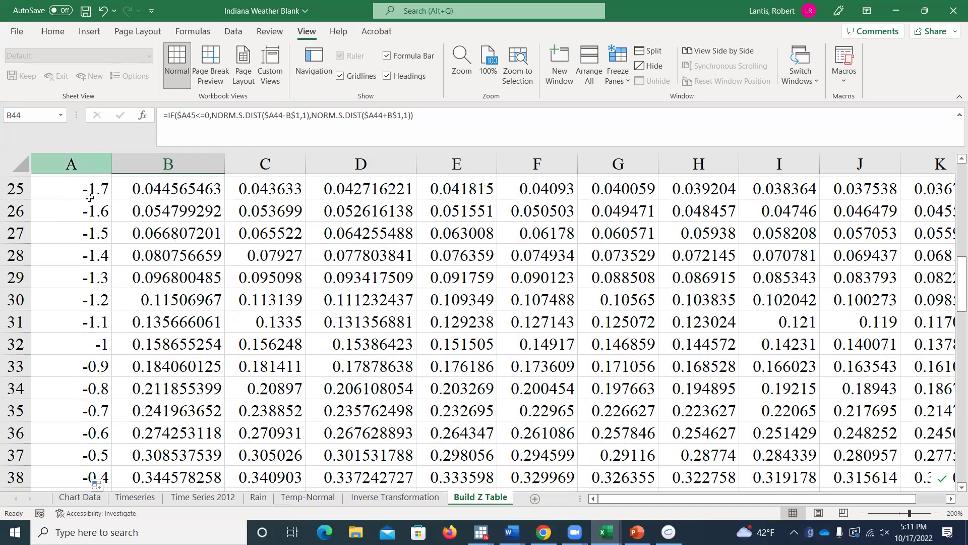
pyautogui.moveTo(957, 284); pyautogui.dragTo(874, 199)
pyautogui.moveTo(486, 281); pyautogui.dragTo(721, 177)
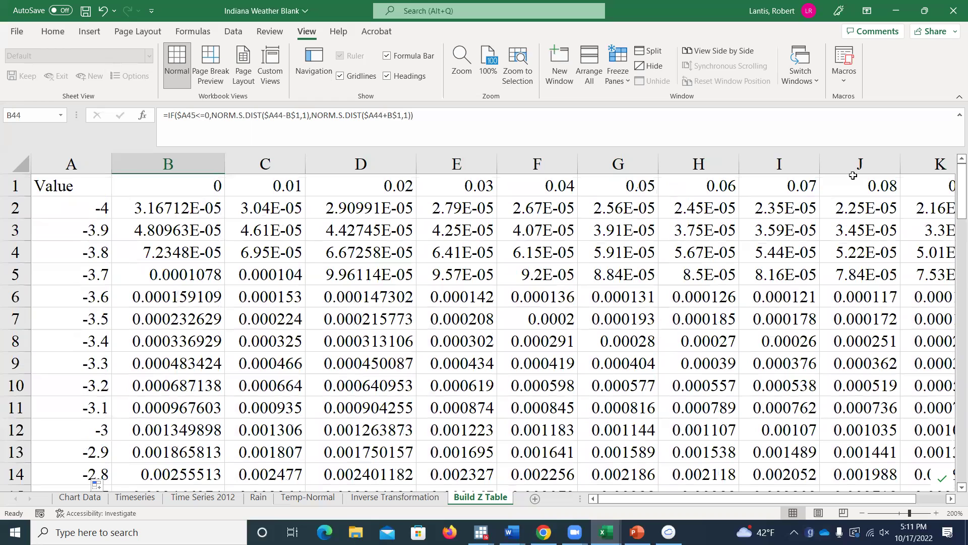
pyautogui.moveTo(954, 205); pyautogui.dragTo(954, 457)
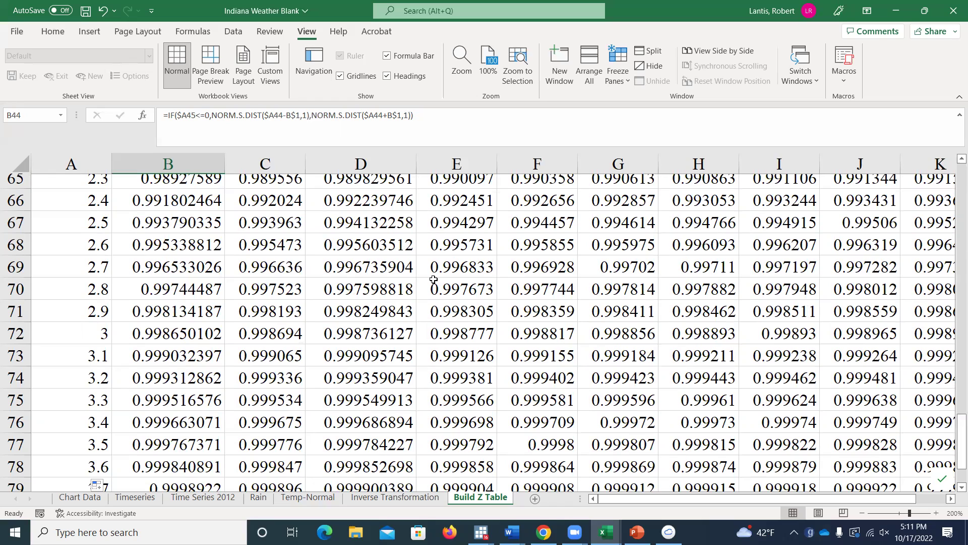
pyautogui.click(265, 257)
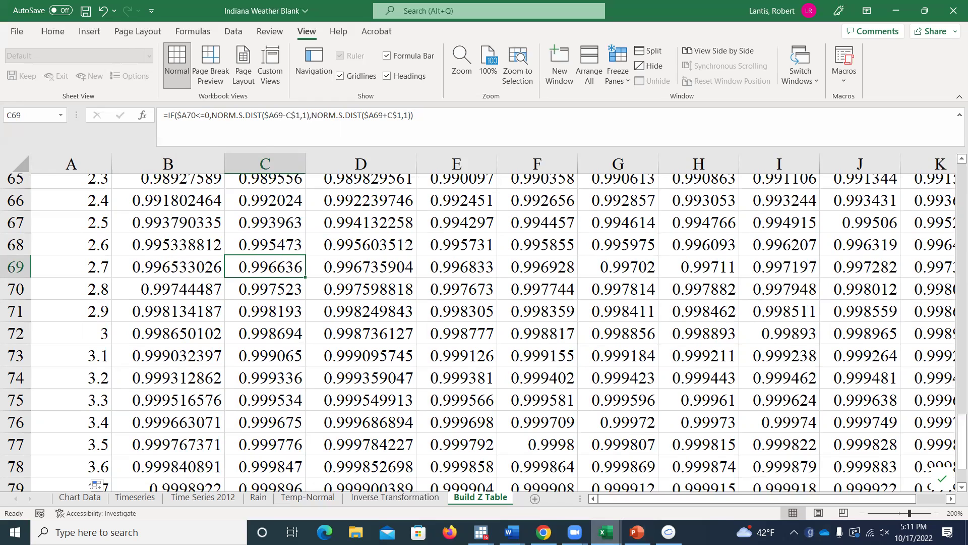
# Switch to the CubsFun workbook and examine the ThirdWins data, the H2 average formula and the H5 NORMDIST formula
pyautogui.click(606, 532)
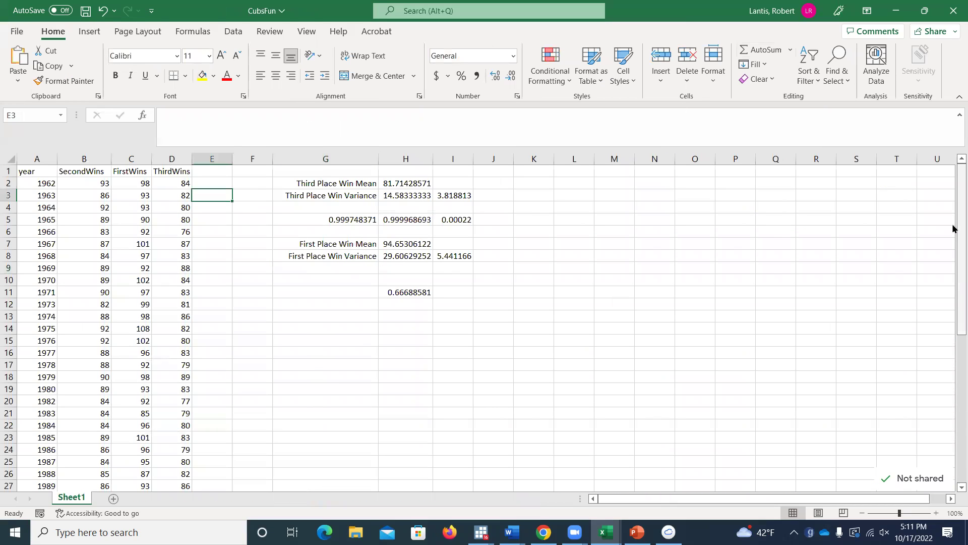
pyautogui.click(155, 185)
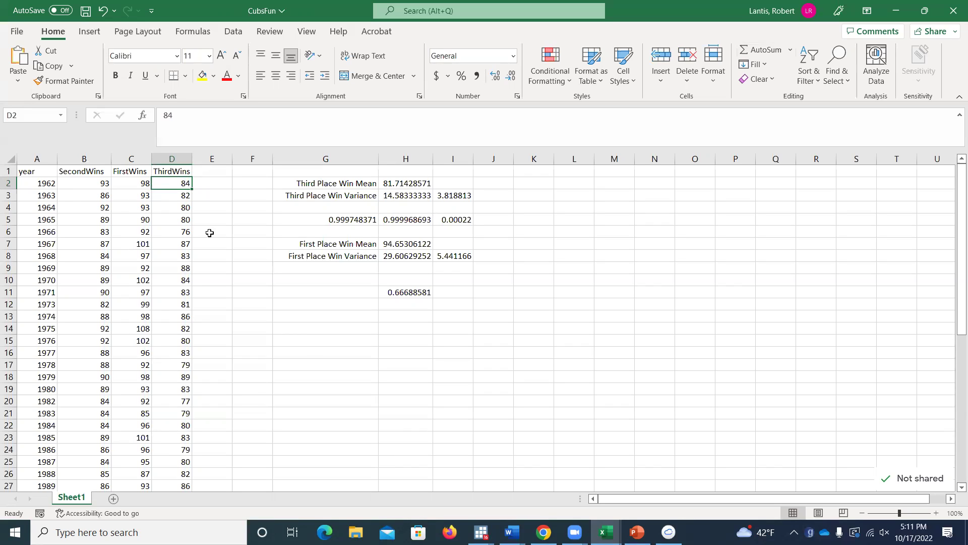
pyautogui.doubleClick(417, 185)
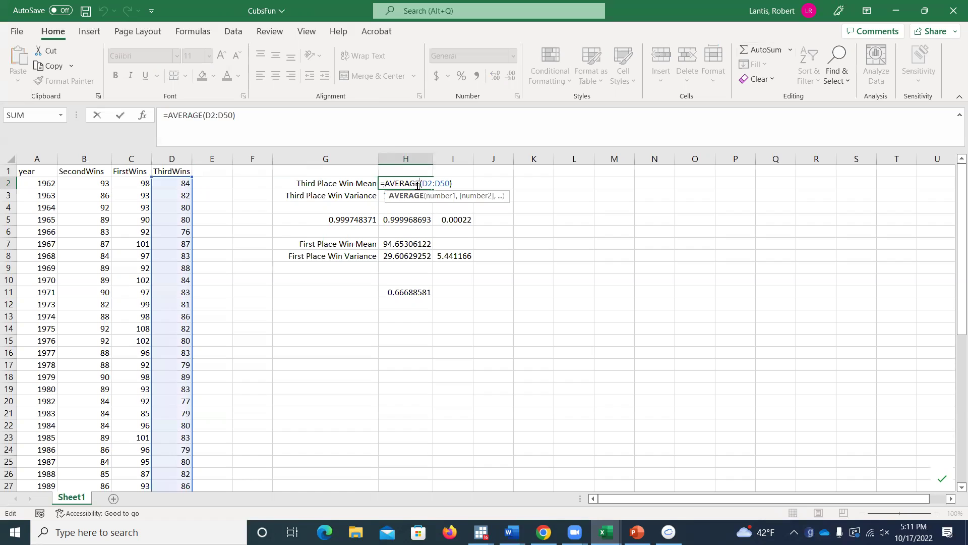
pyautogui.press('Escape')
pyautogui.click(407, 217)
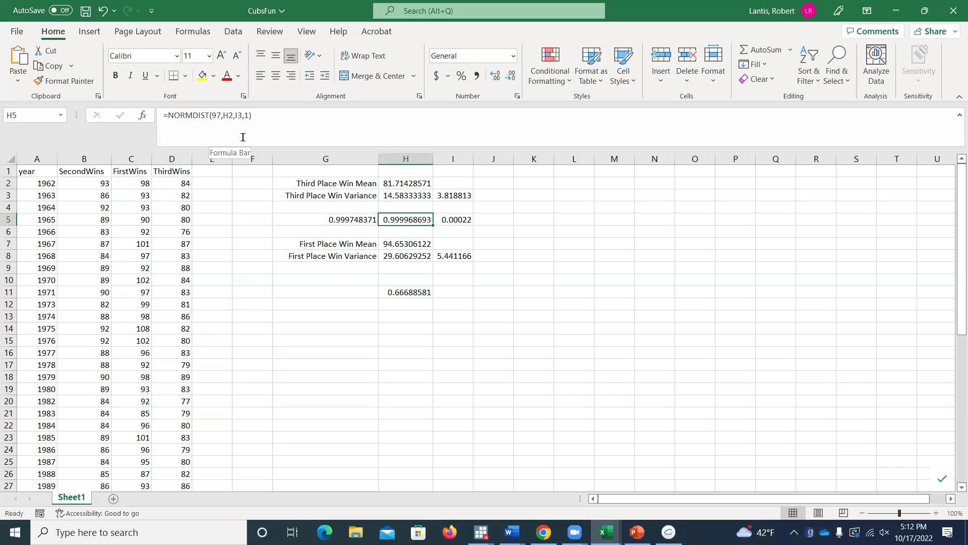
pyautogui.click(96, 181)
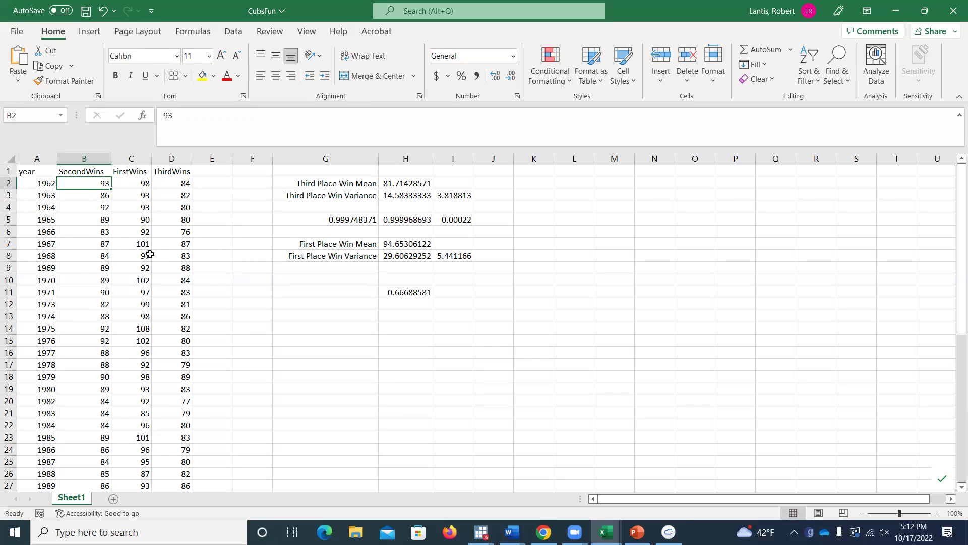
pyautogui.click(170, 257)
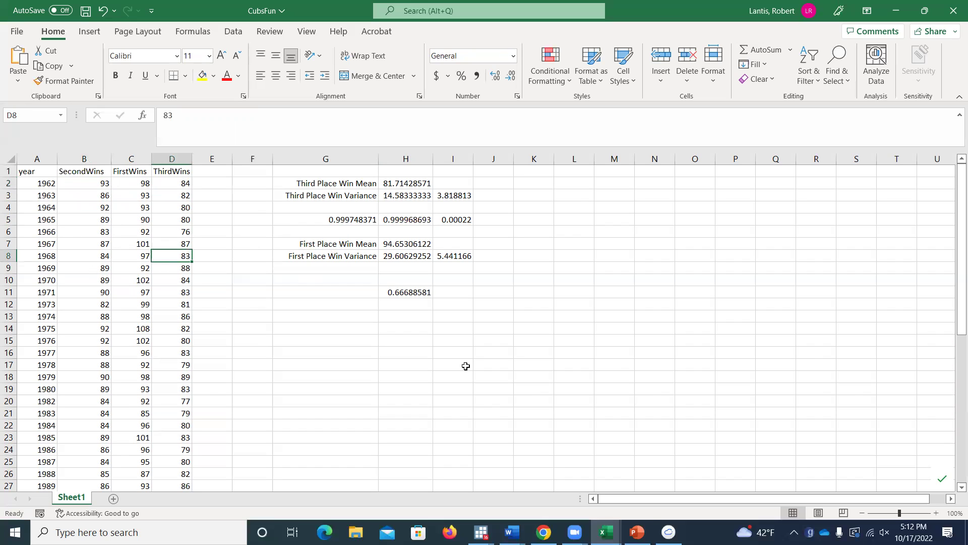
# Show the Cubs Luck histogram slide in the Week 9 Lectures presentation, then return to the CubsFun workbook
pyautogui.click(636, 532)
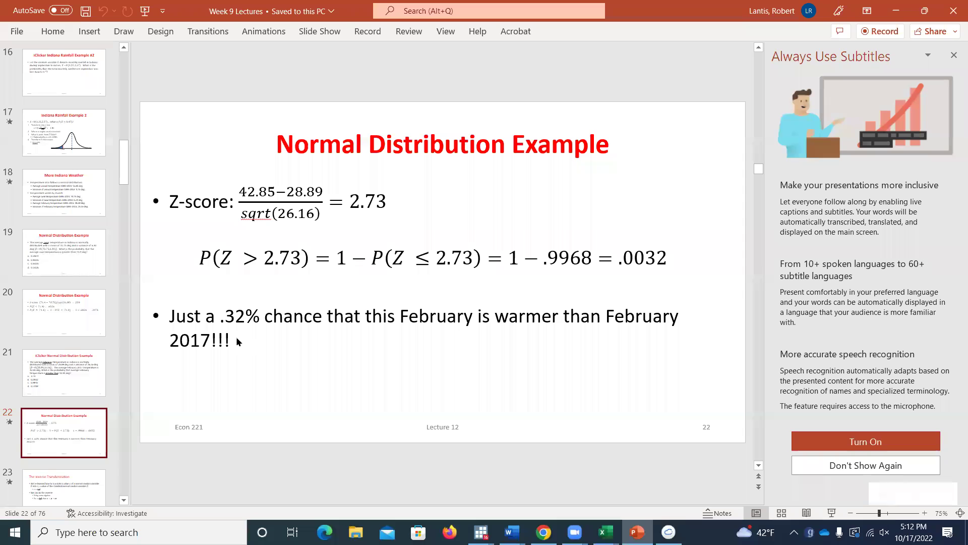
pyautogui.moveTo(126, 179); pyautogui.dragTo(124, 250)
pyautogui.click(64, 241)
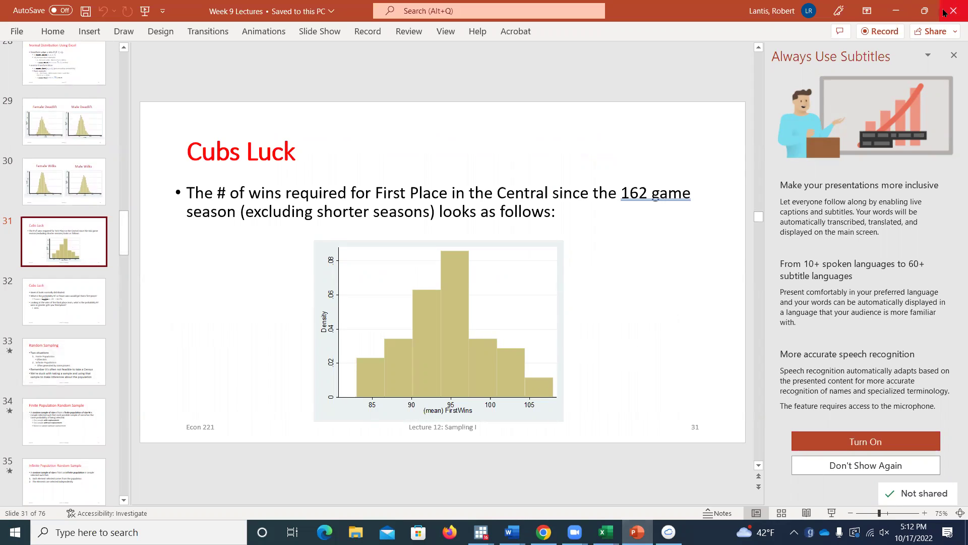
pyautogui.click(896, 14)
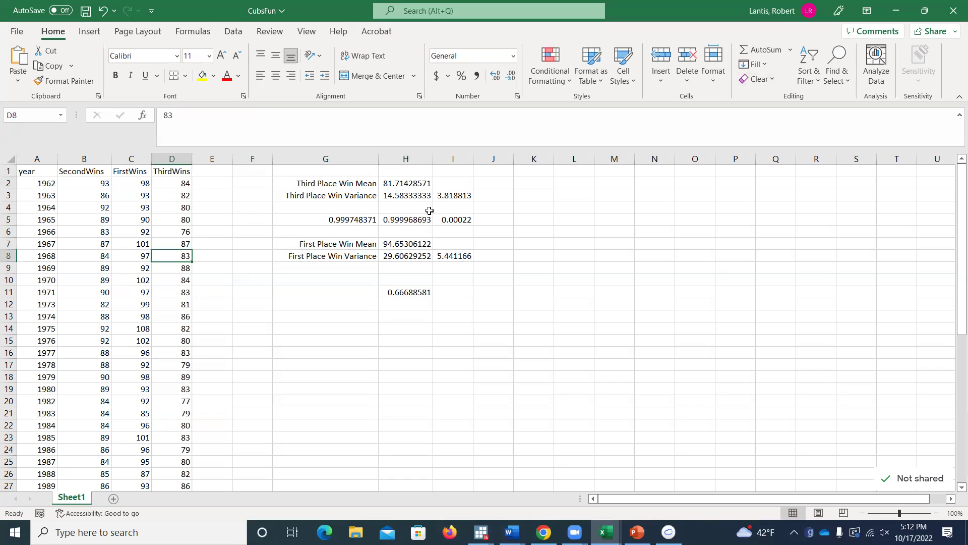
# Set the CubsFun worksheet's zoom to 200% and bring the win means and variances in columns G to I into view
pyautogui.click(353, 231)
pyautogui.click(306, 31)
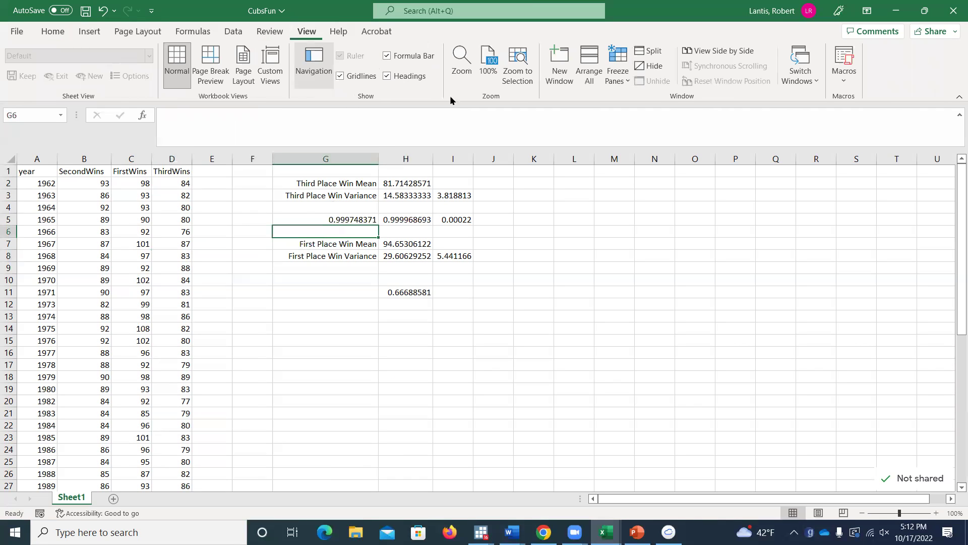
pyautogui.click(462, 70)
pyautogui.click(589, 382)
pyautogui.click(607, 481)
pyautogui.click(698, 239)
pyautogui.press('Right')
pyautogui.press('Right')
pyautogui.press('Right')
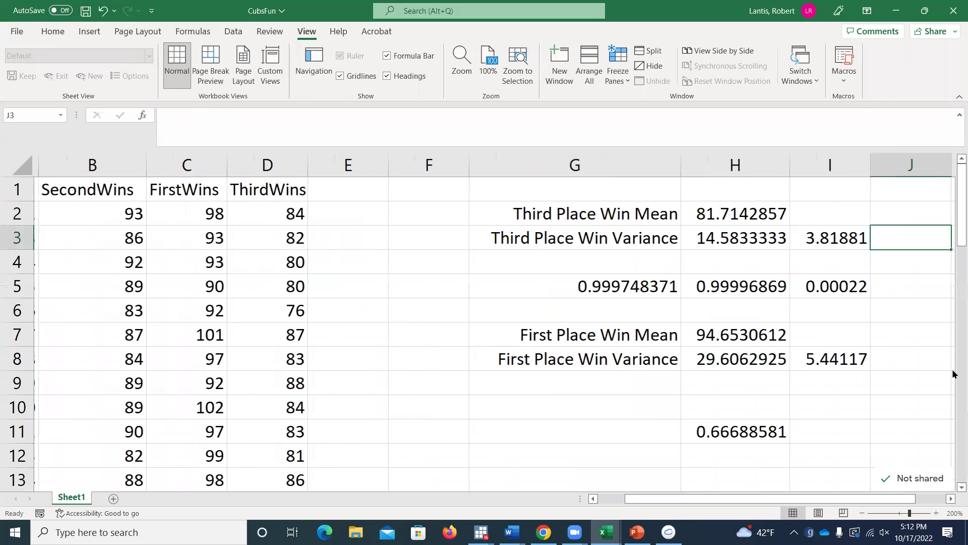
# Examine the third-place formulas for the win mean in H2, the variance in H3 and the square root in I3
pyautogui.doubleClick(719, 215)
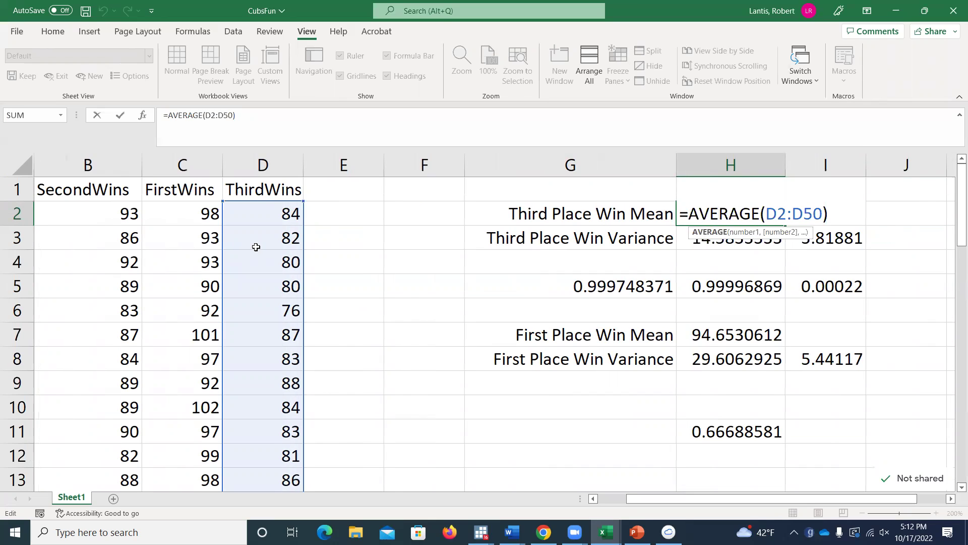
pyautogui.press('Return')
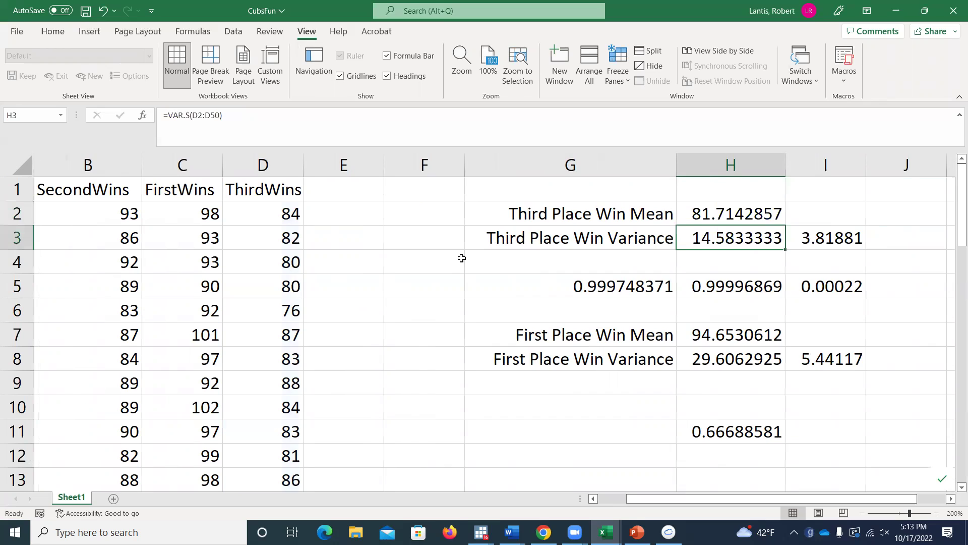
pyautogui.doubleClick(708, 243)
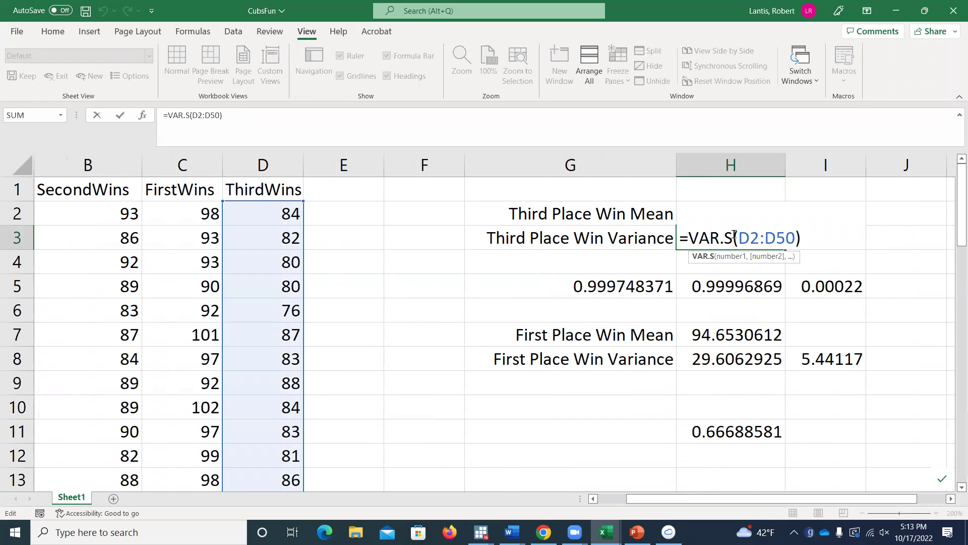
pyautogui.press('Return')
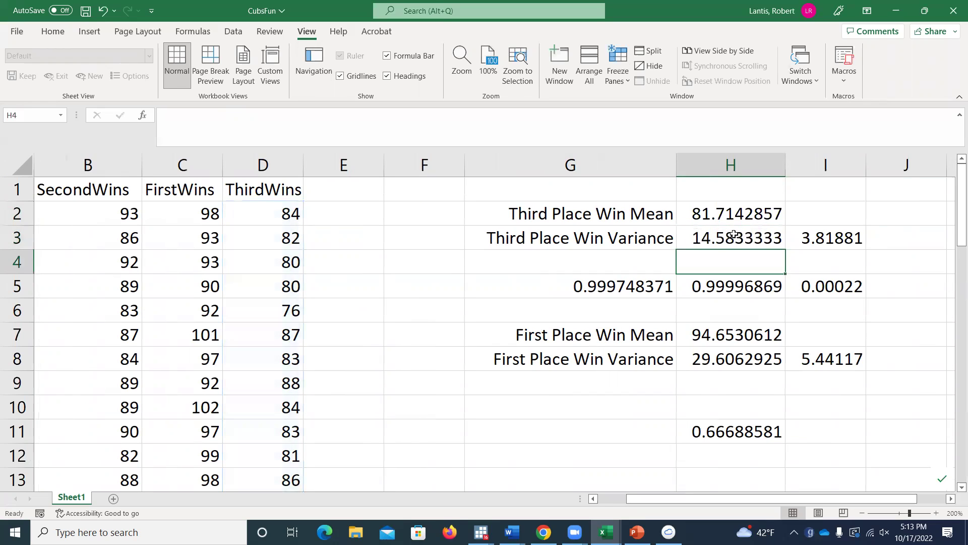
pyautogui.doubleClick(830, 240)
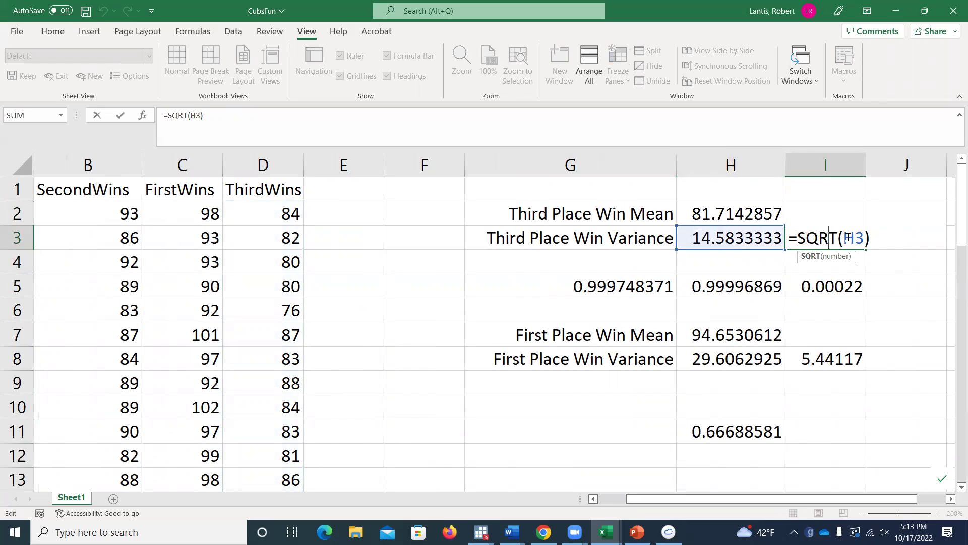
pyautogui.press('Return')
# Label the third-place standard deviation by entering SD in cell I2
pyautogui.click(833, 213)
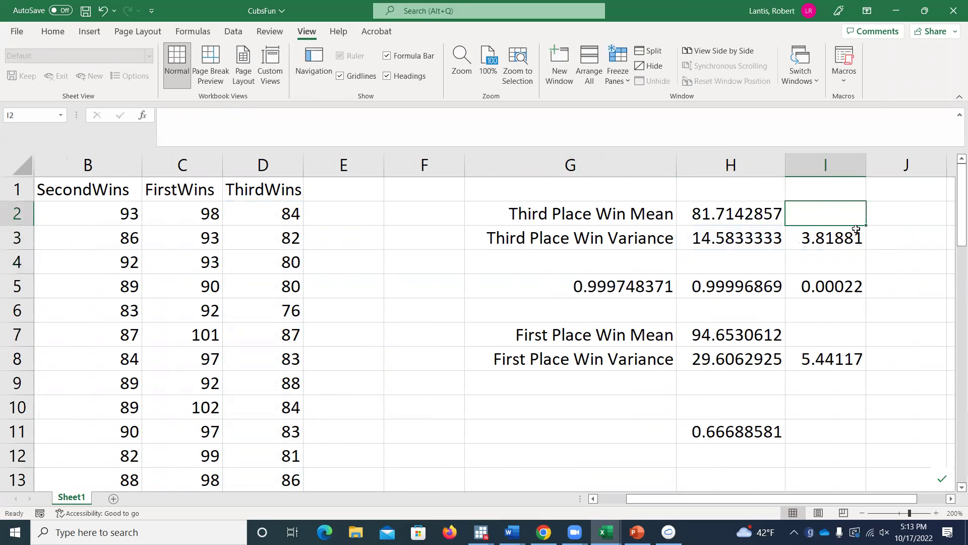
pyautogui.write('SD')
pyautogui.press('Return')
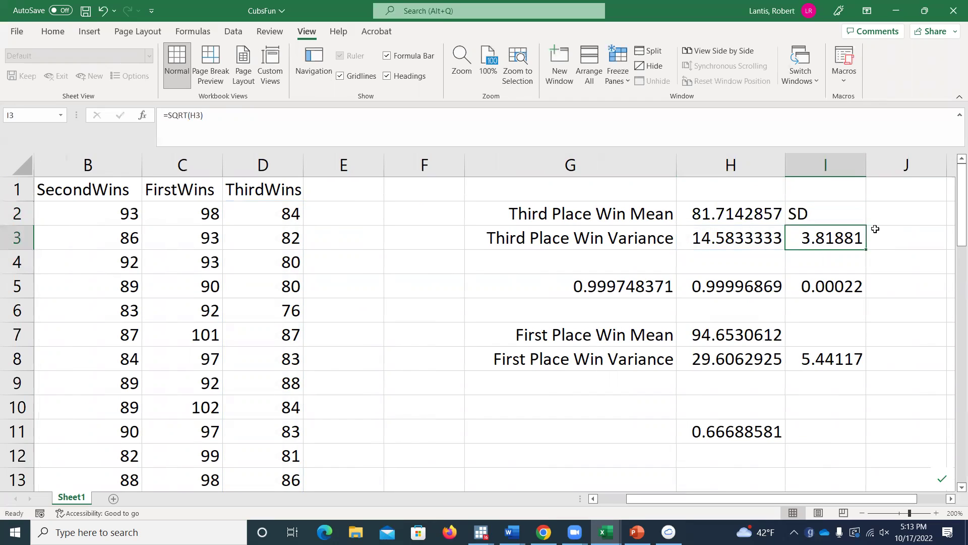
# Examine the cumulative normal formulas in G5 and H5 and the formula in I5 that subtracts one from the other
pyautogui.press('Down')
pyautogui.press('Down')
pyautogui.press('Left')
pyautogui.press('Left')
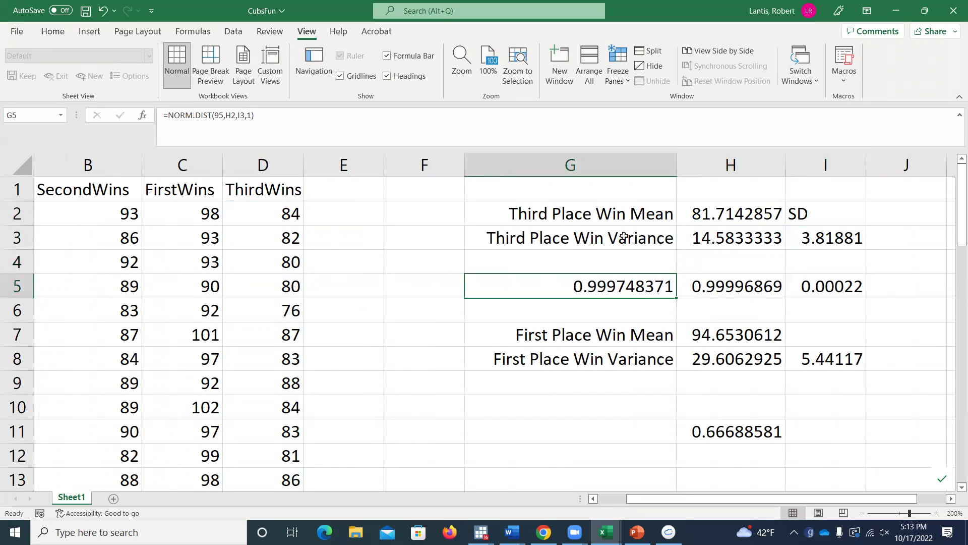
pyautogui.doubleClick(700, 281)
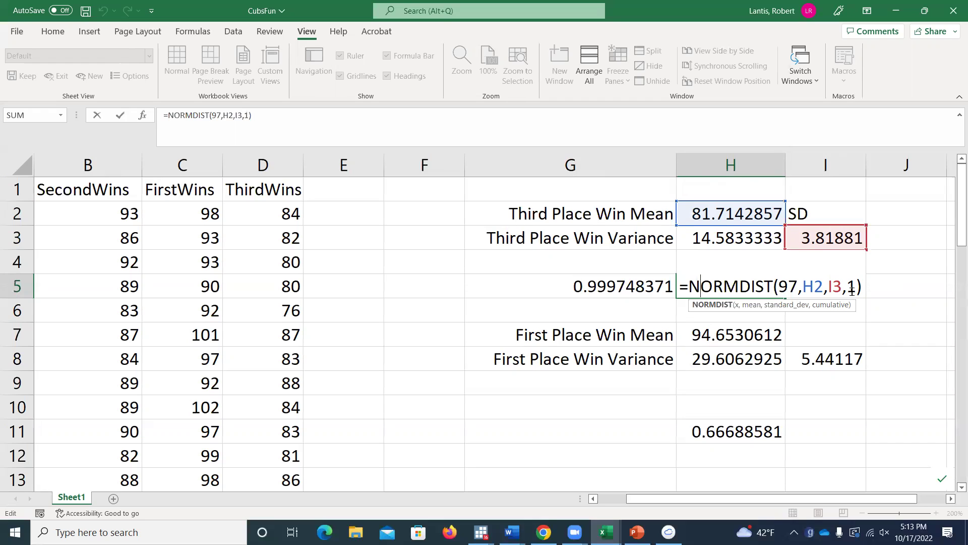
pyautogui.press('Return')
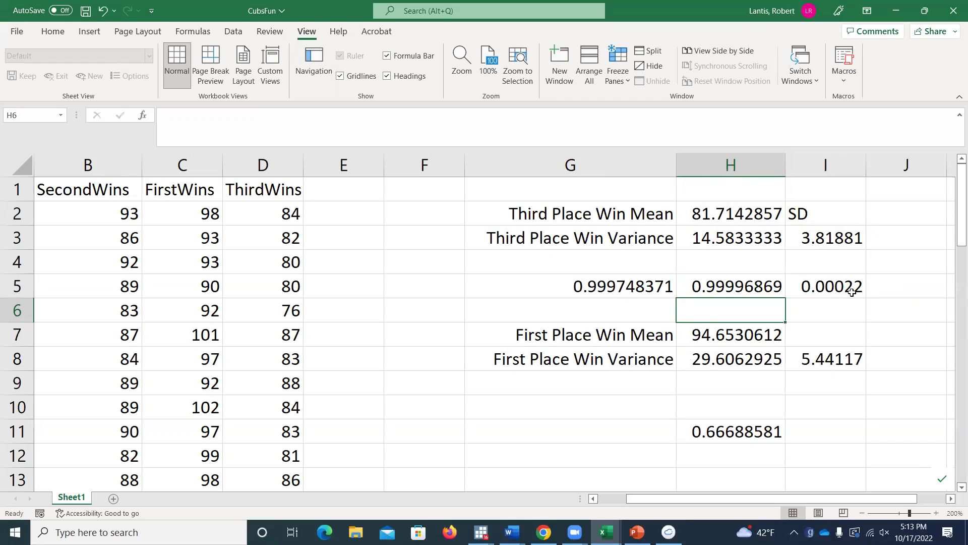
pyautogui.click(833, 284)
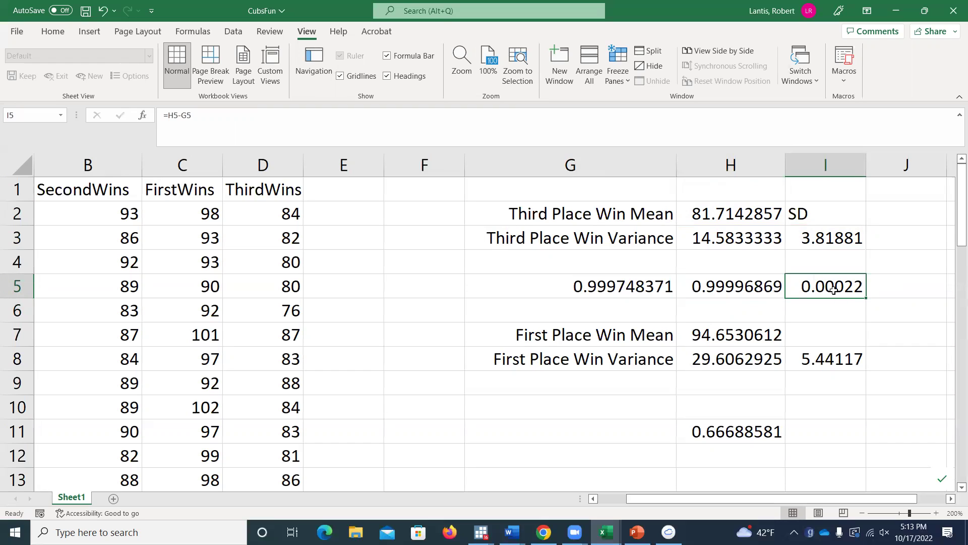
pyautogui.doubleClick(846, 285)
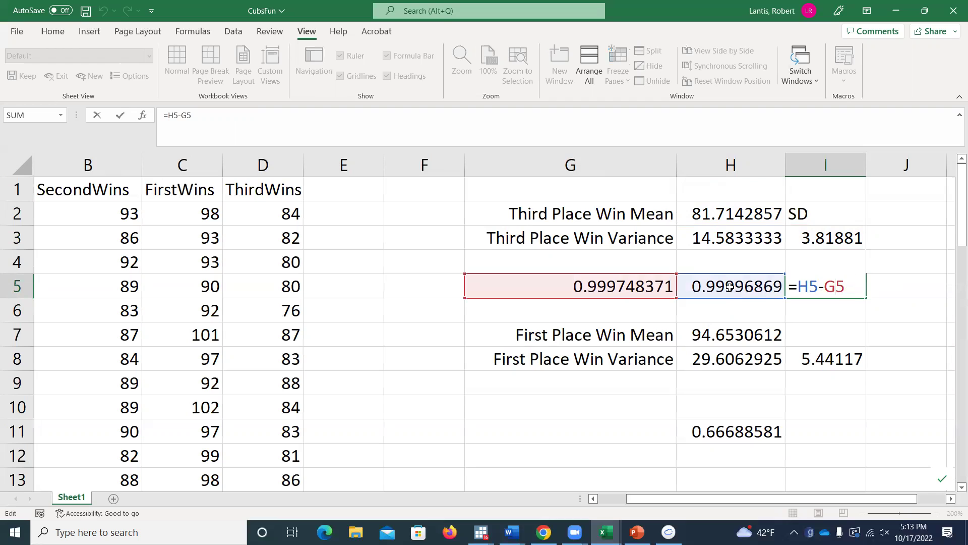
pyautogui.press('Return')
pyautogui.click(639, 285)
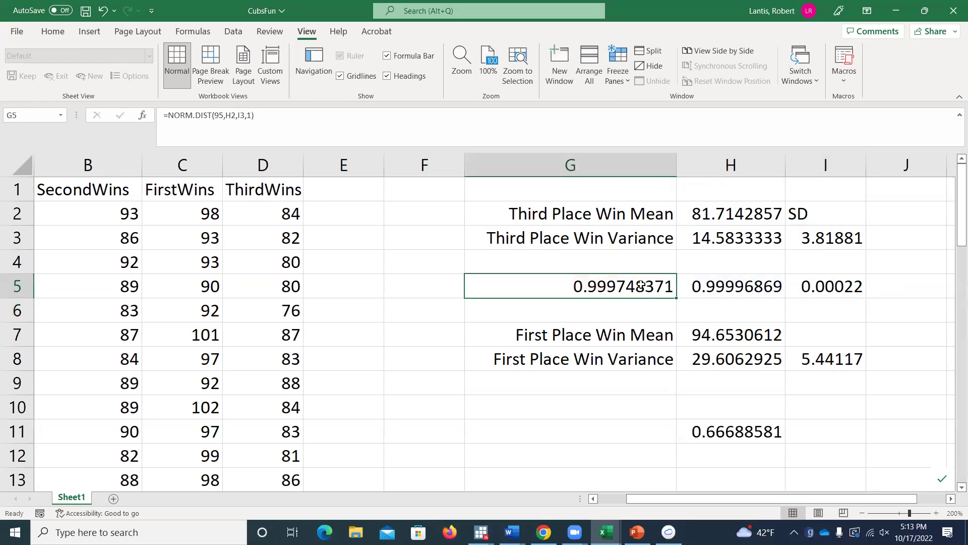
pyautogui.doubleClick(724, 286)
pyautogui.press('Return')
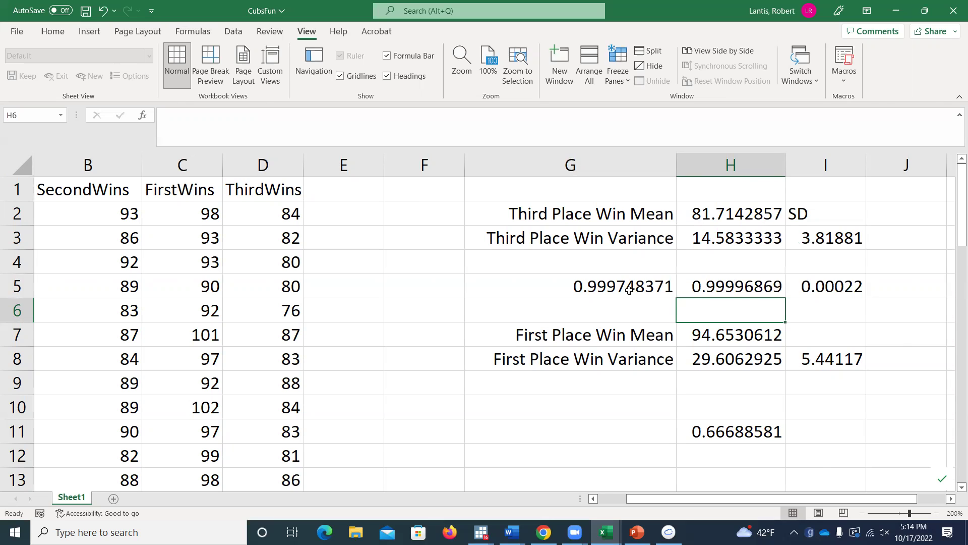
# Switch to the Week 9 Lectures presentation in PowerPoint and start the slide show from the Female Deadlift and Male Deadlift slide
pyautogui.click(636, 532)
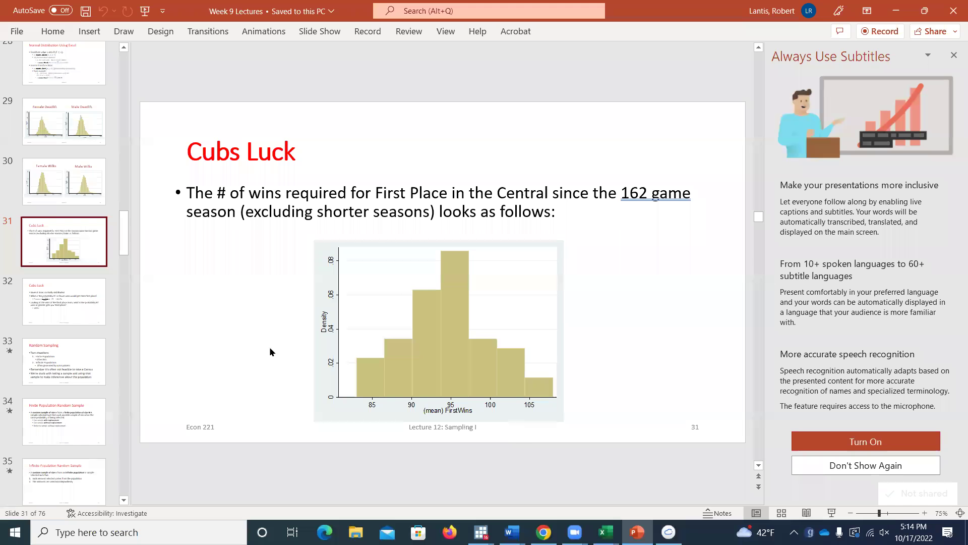
pyautogui.click(60, 131)
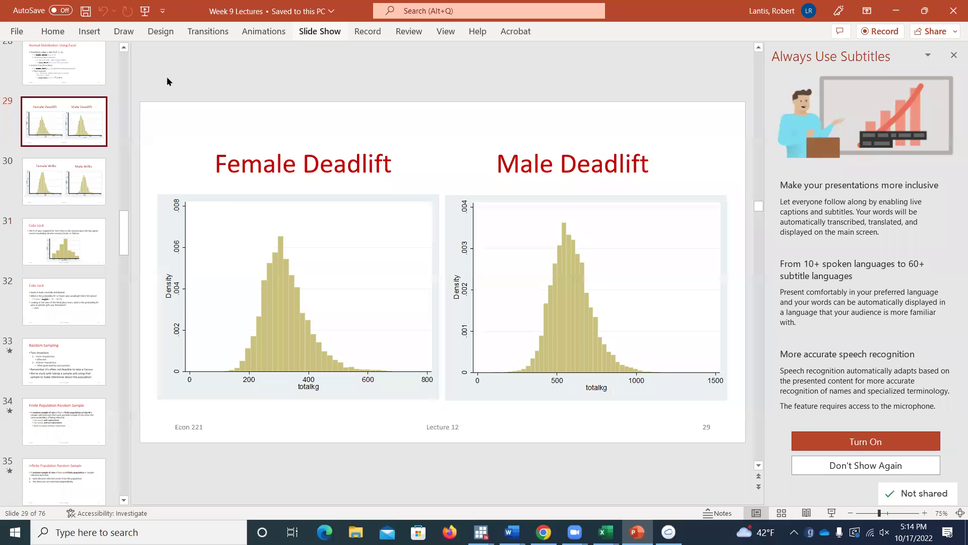
pyautogui.click(319, 31)
pyautogui.click(63, 63)
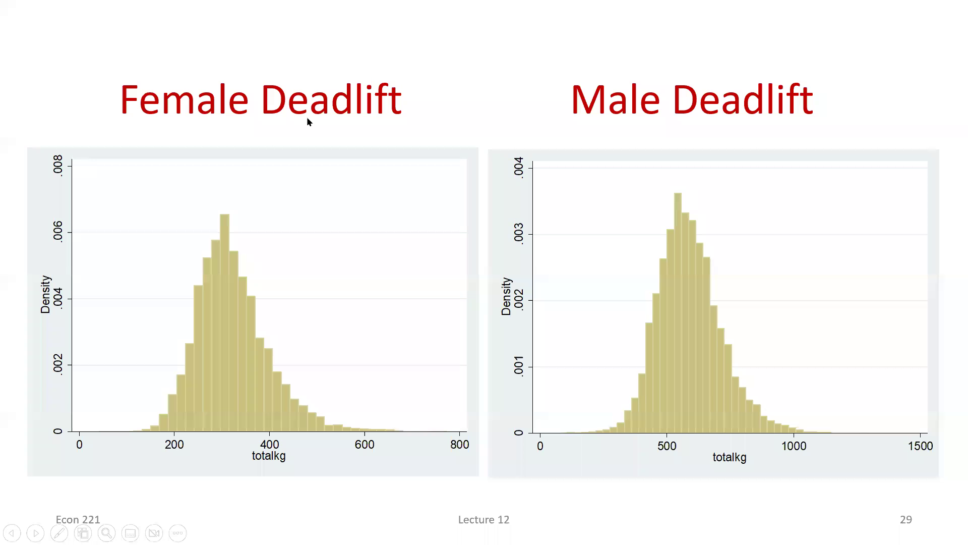